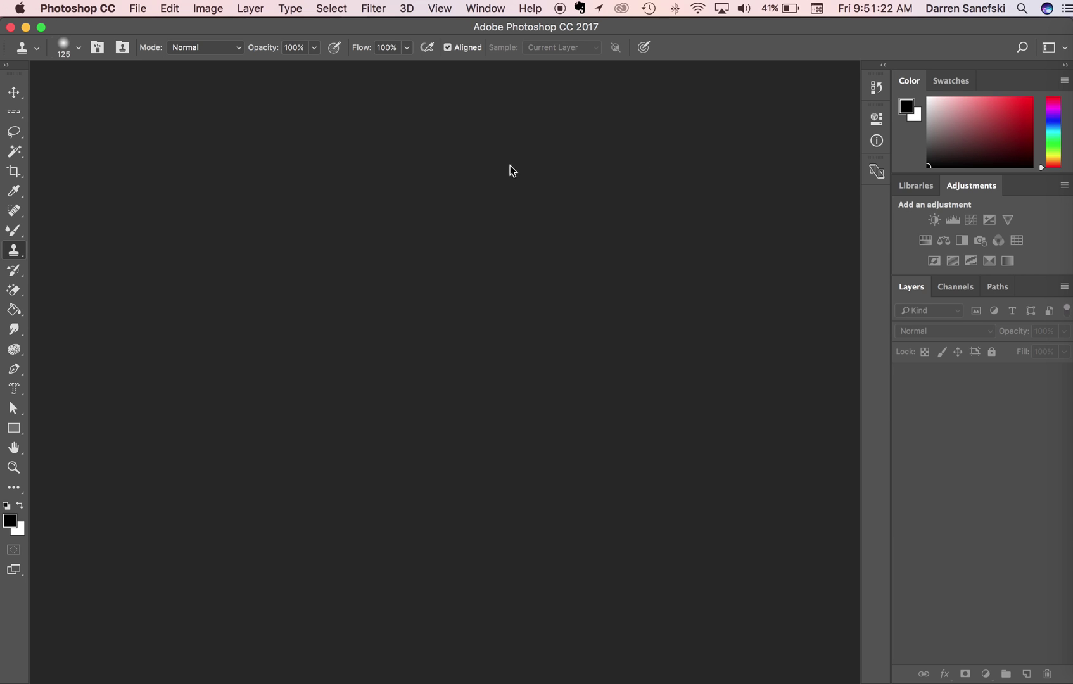
Step: Open black-bottle.jpg from the Downloads folder
{"action": "left_click", "coordinate": [139, 10]}
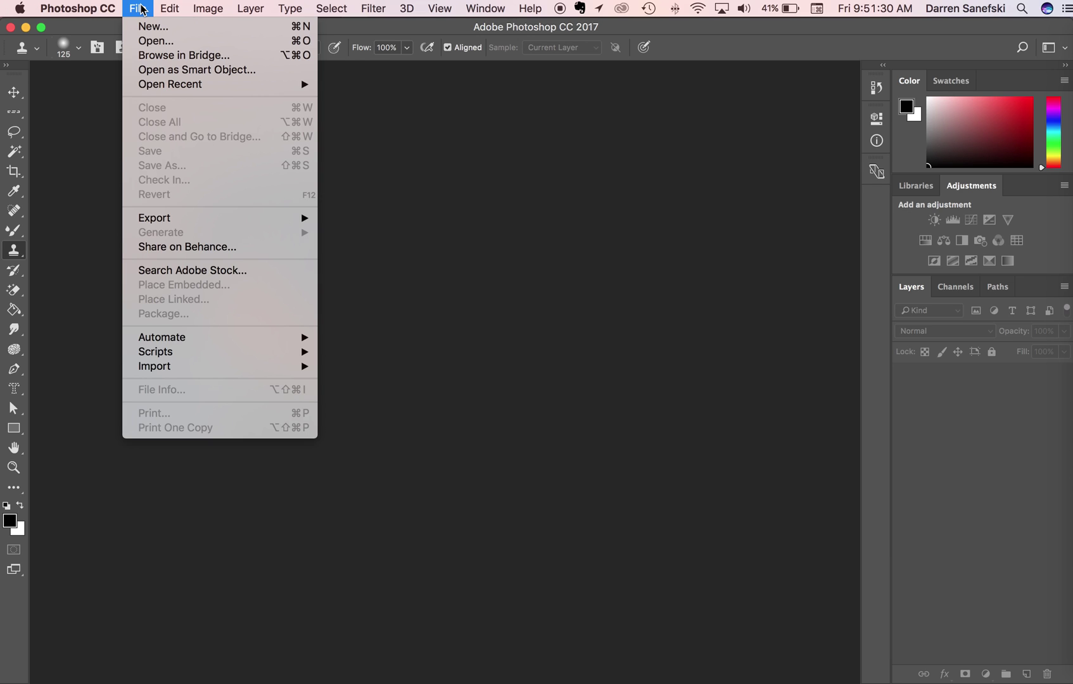
{"action": "left_click", "coordinate": [174, 42]}
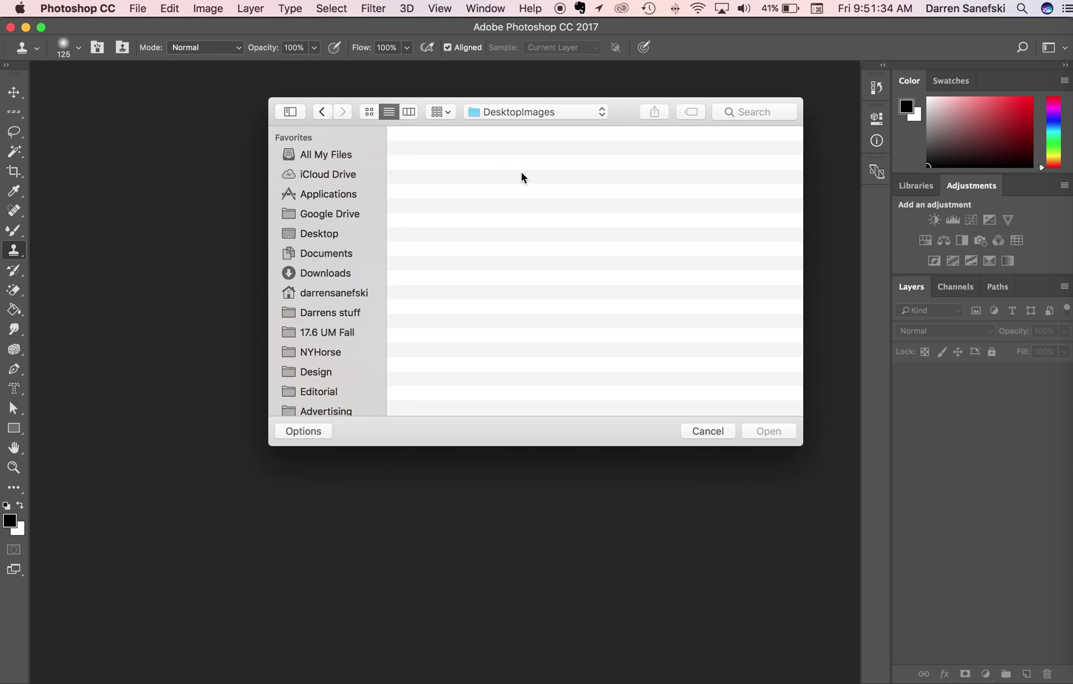
{"action": "left_click", "coordinate": [331, 275]}
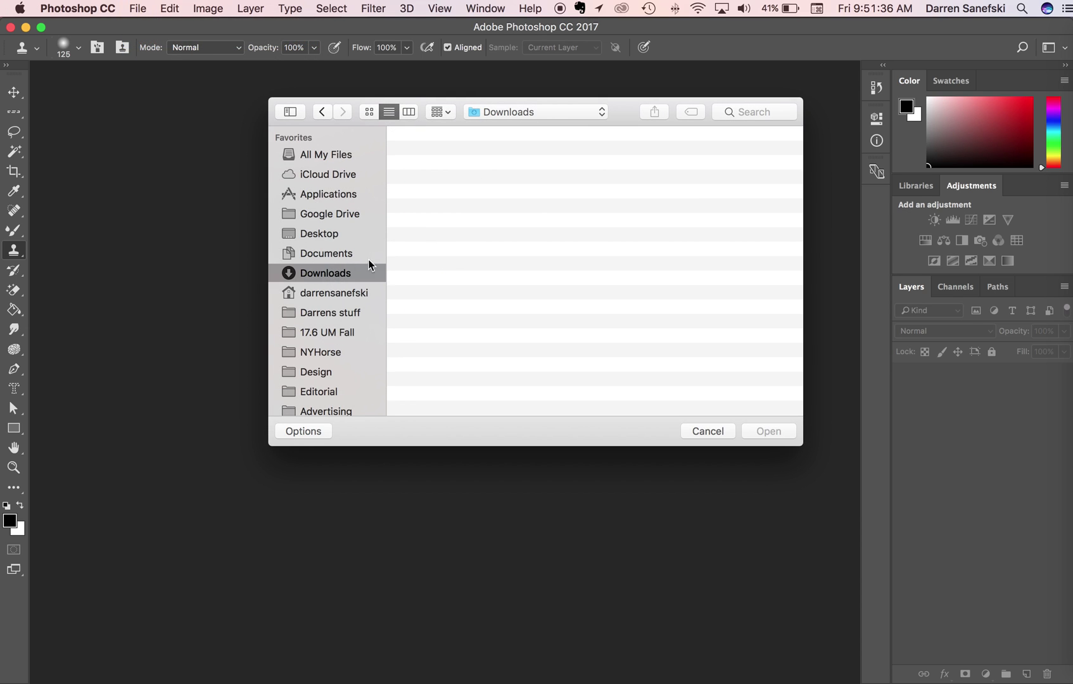
{"action": "left_click", "coordinate": [469, 182]}
{"action": "left_click", "coordinate": [759, 432]}
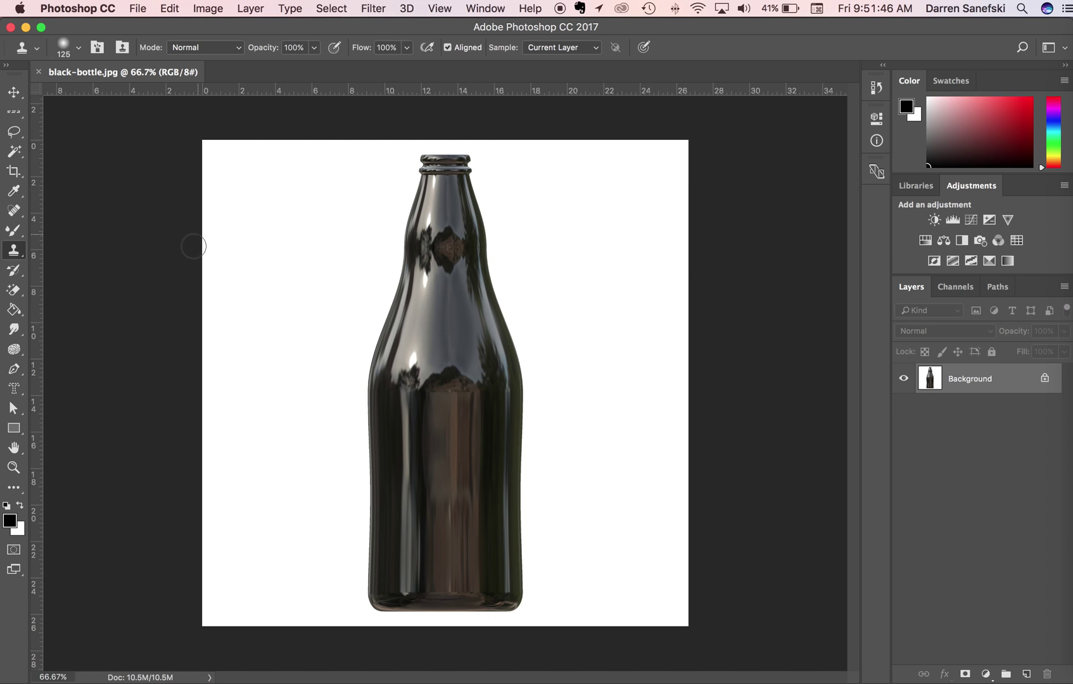
Step: Open Ralph_Vaughan_William_staute_in_Dorking,_top.jpg as a second document and return to black-bottle.jpg
{"action": "left_click", "coordinate": [137, 8]}
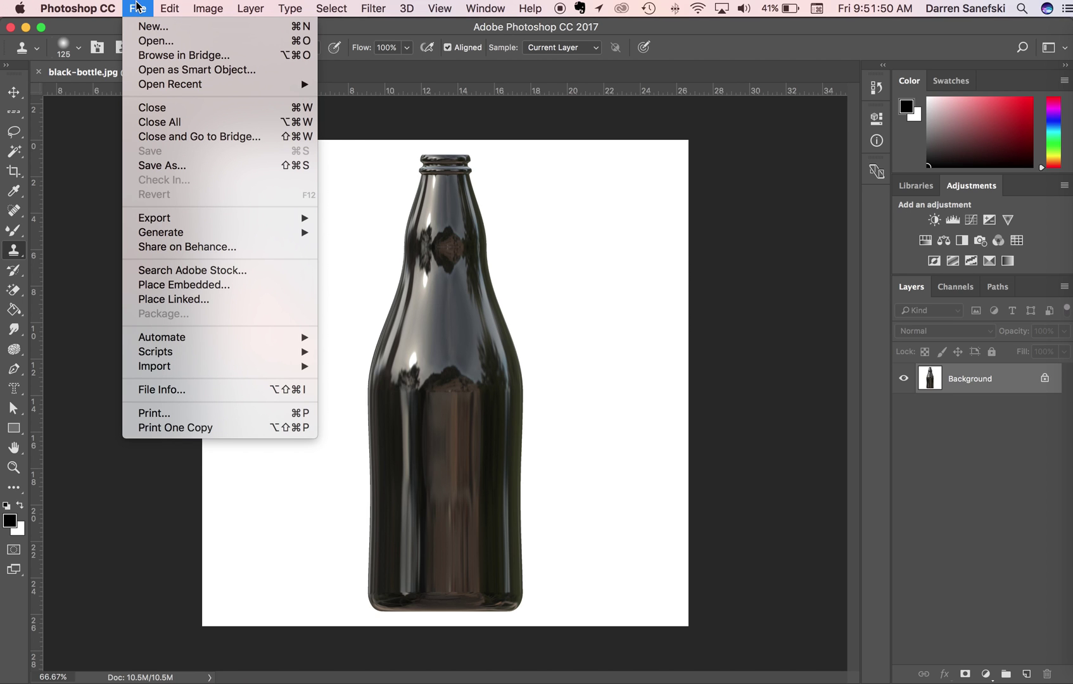
{"action": "left_click", "coordinate": [156, 41]}
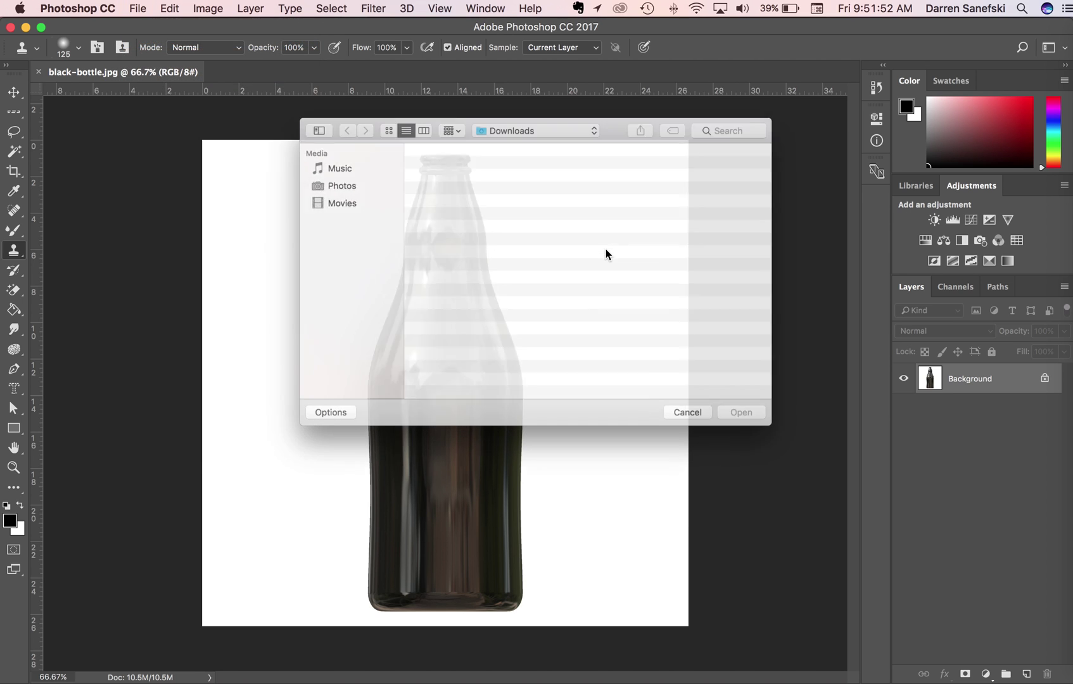
{"action": "left_click", "coordinate": [477, 167]}
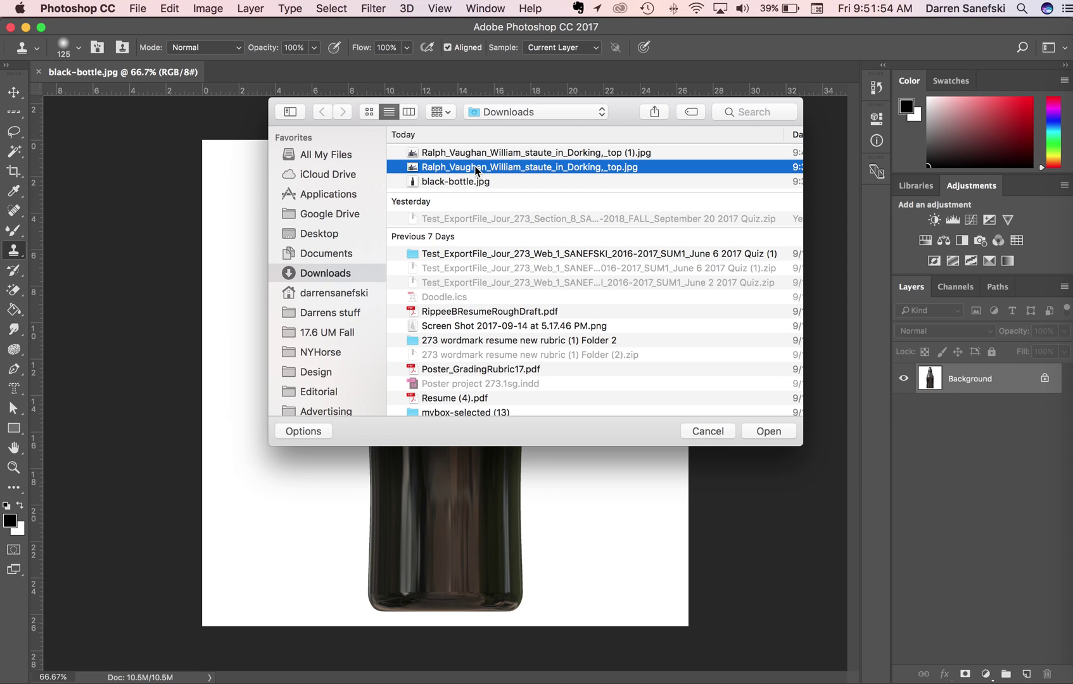
{"action": "left_click", "coordinate": [768, 430]}
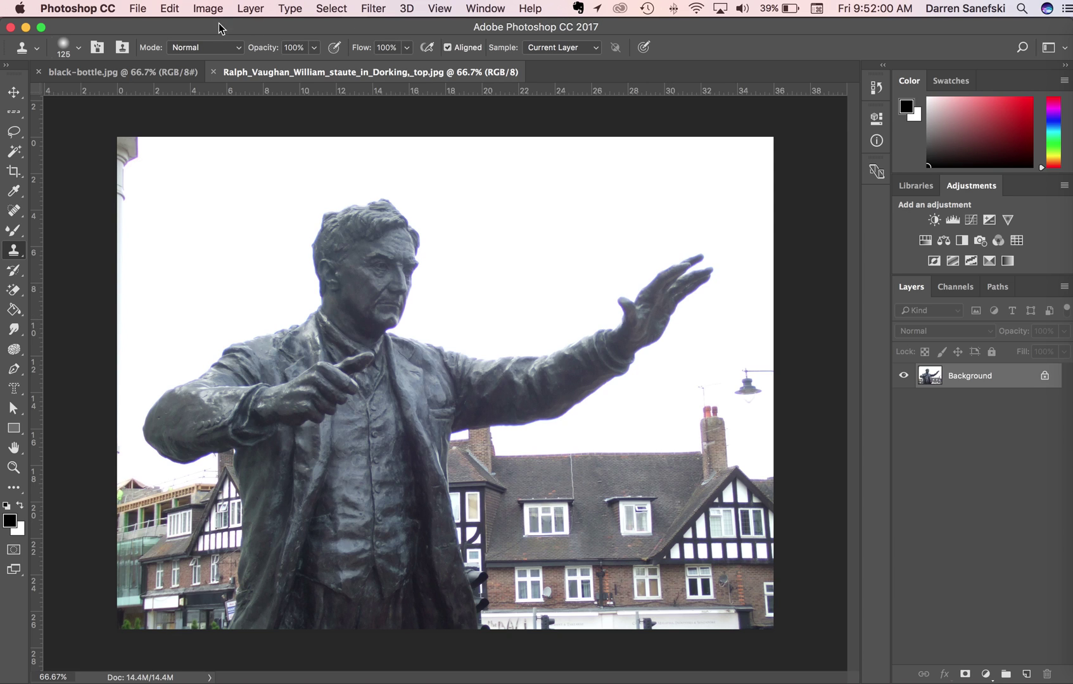
{"action": "left_click", "coordinate": [114, 73]}
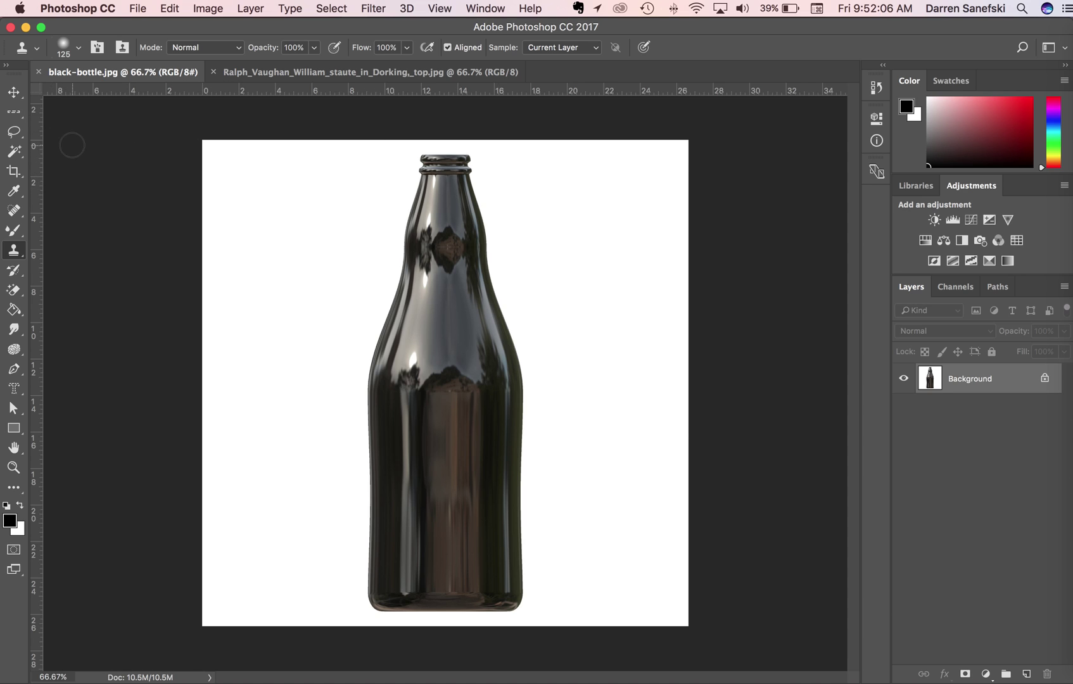
Step: Try selecting the white background around the bottle with the Quick Selection tool, and clear that selection
{"action": "left_click", "coordinate": [19, 136]}
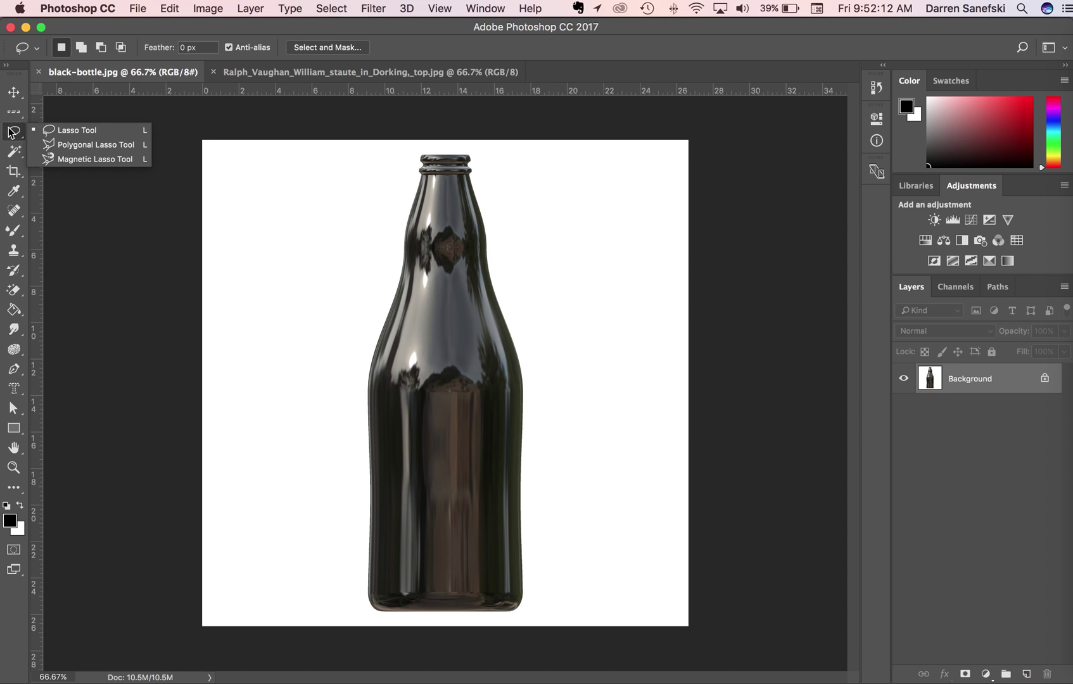
{"action": "left_click", "coordinate": [19, 156]}
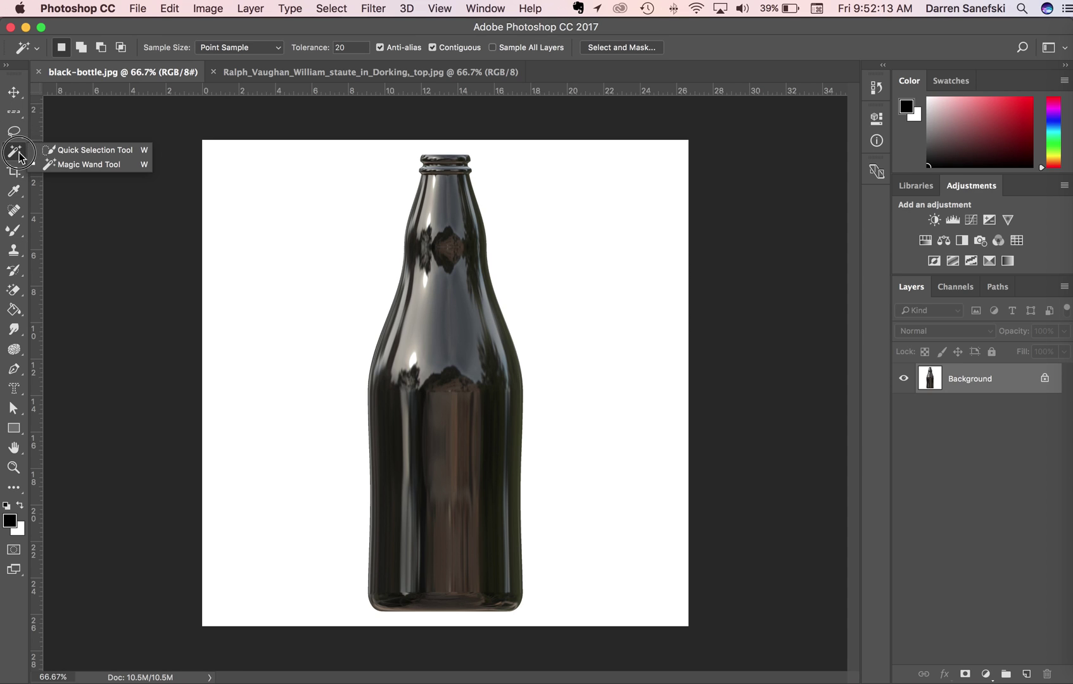
{"action": "left_click", "coordinate": [70, 149]}
{"action": "mouse_move", "coordinate": [353, 165]}
{"action": "left_mouse_down"}
{"action": "mouse_move", "coordinate": [323, 182]}
{"action": "mouse_move", "coordinate": [378, 138]}
{"action": "mouse_move", "coordinate": [522, 147]}
{"action": "mouse_move", "coordinate": [568, 222]}
{"action": "left_mouse_up"}
{"action": "mouse_move", "coordinate": [569, 315]}
{"action": "left_mouse_down"}
{"action": "mouse_move", "coordinate": [629, 465]}
{"action": "mouse_move", "coordinate": [660, 592]}
{"action": "mouse_move", "coordinate": [312, 617]}
{"action": "mouse_move", "coordinate": [232, 576]}
{"action": "mouse_move", "coordinate": [275, 385]}
{"action": "left_mouse_up"}
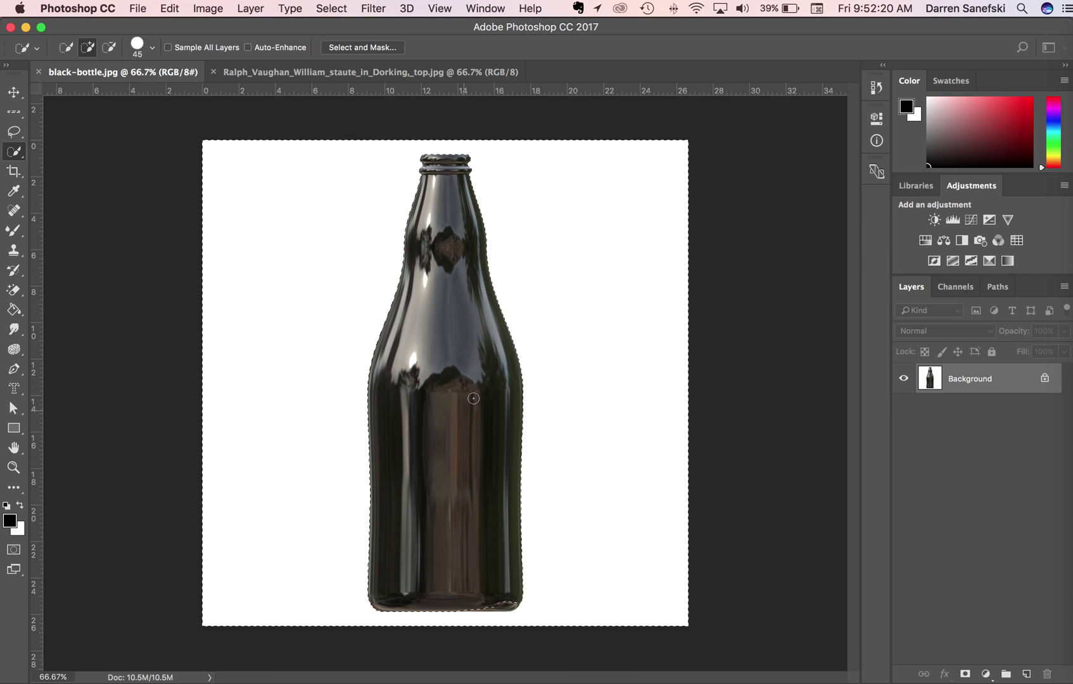
{"action": "left_click_drag", "start_coordinate": [526, 611], "coordinate": [485, 602]}
{"action": "key", "text": "super+d"}
Step: Select the white background around the bottle with the Magic Wand tool at tolerance 20
{"action": "left_click", "coordinate": [13, 152]}
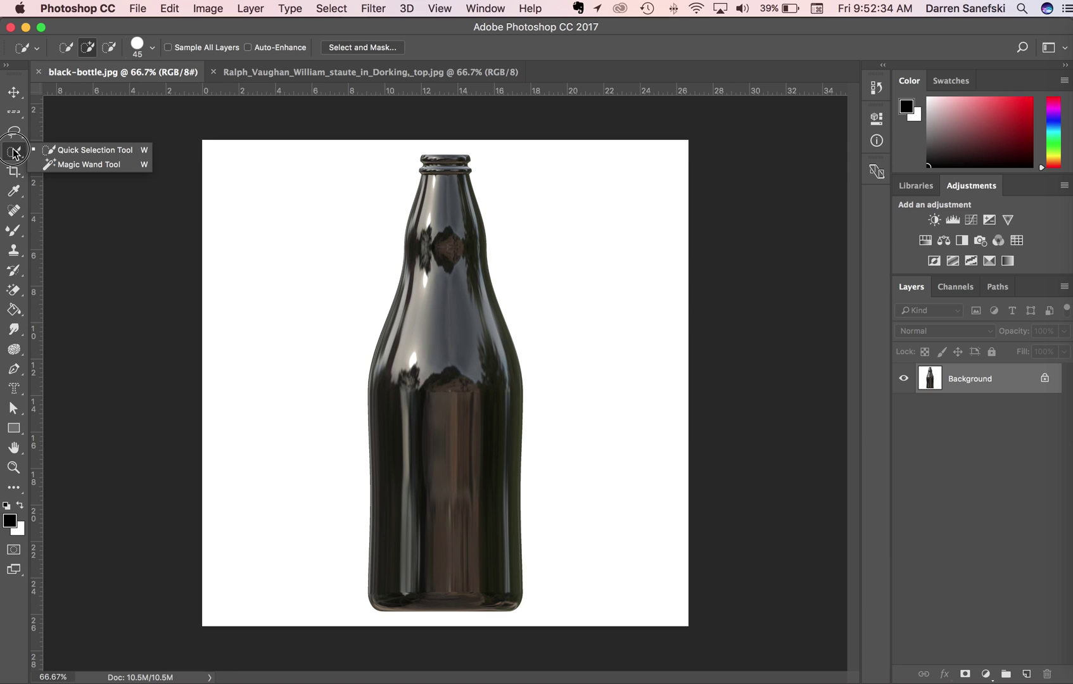
{"action": "left_click", "coordinate": [76, 164]}
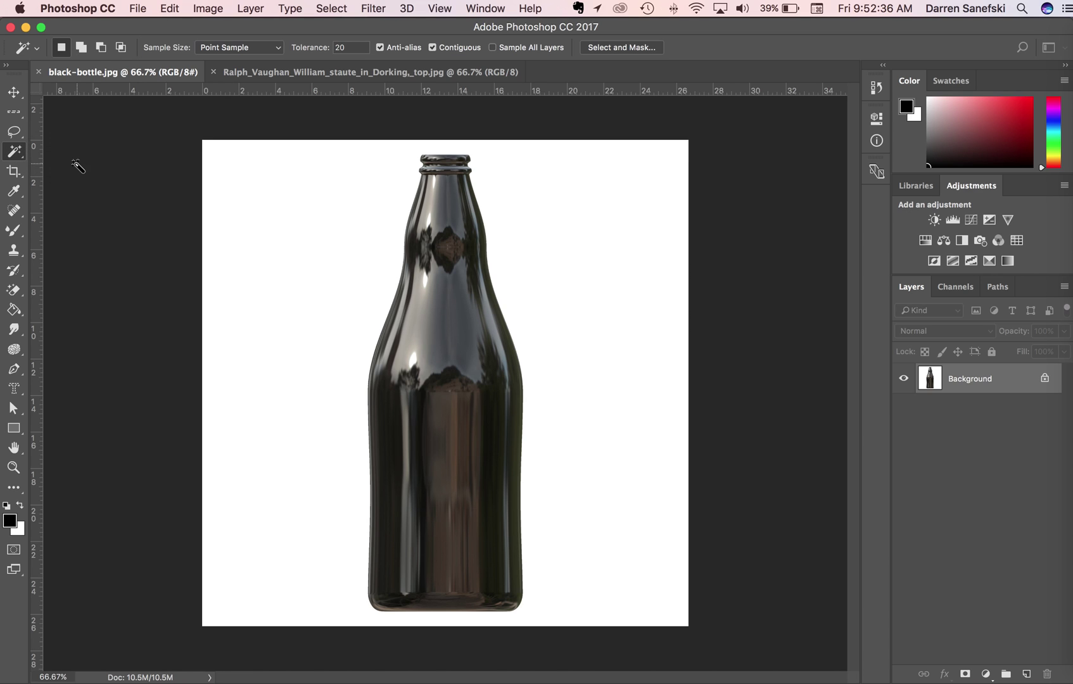
{"action": "left_click", "coordinate": [633, 238]}
Step: Try adding a layer mask from the background selection, and undo it back to the active selection
{"action": "left_click", "coordinate": [963, 675]}
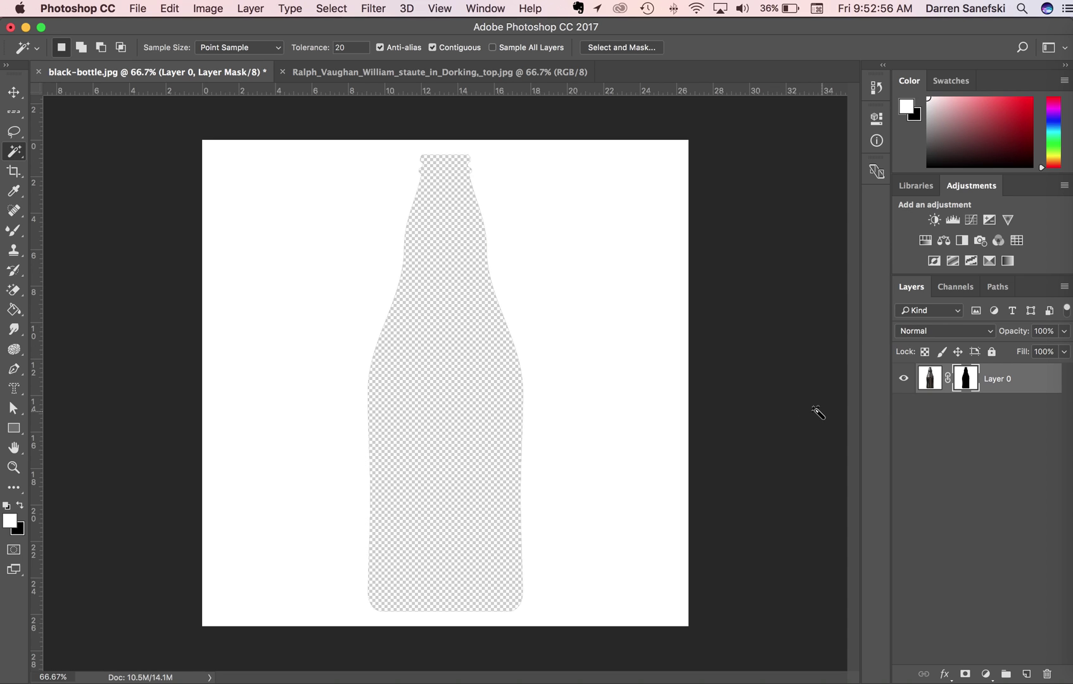
{"action": "key", "text": "super+alt+z"}
{"action": "key", "text": "super+alt+z"}
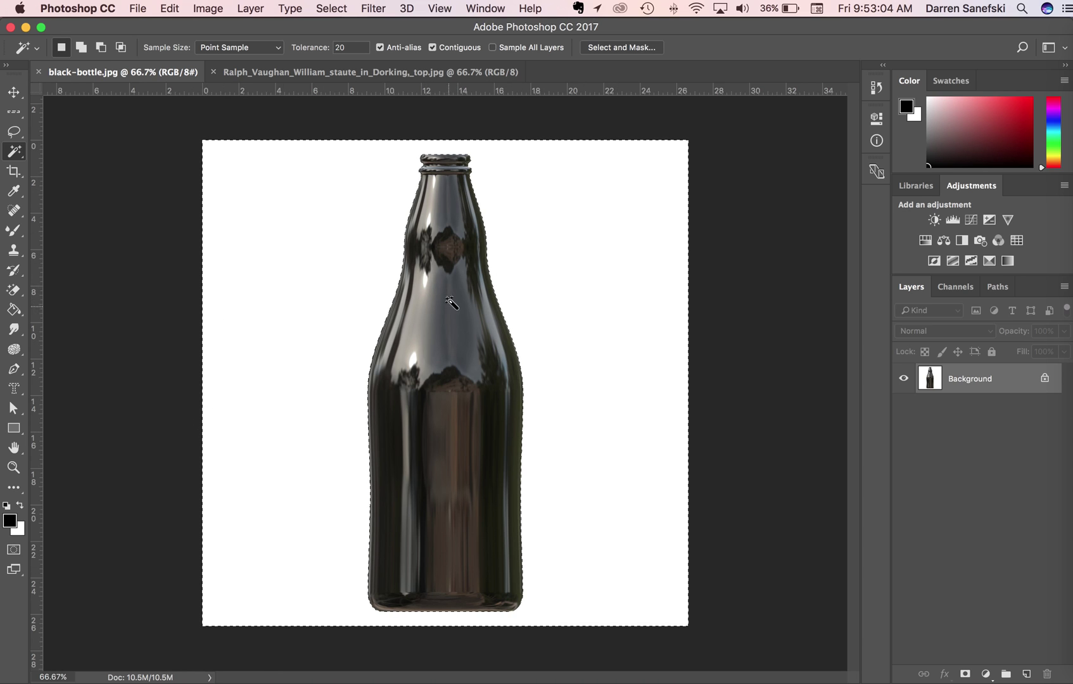
Step: Invert the selection to cover the bottle and add a layer mask that hides the white background
{"action": "left_click", "coordinate": [334, 8]}
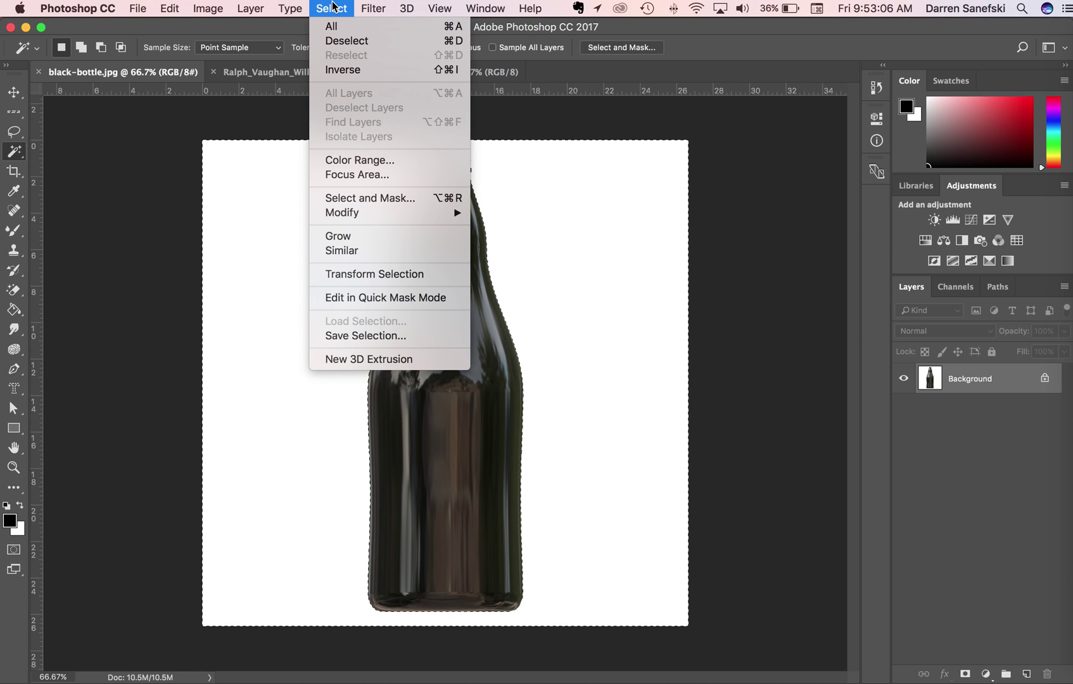
{"action": "left_click", "coordinate": [341, 70]}
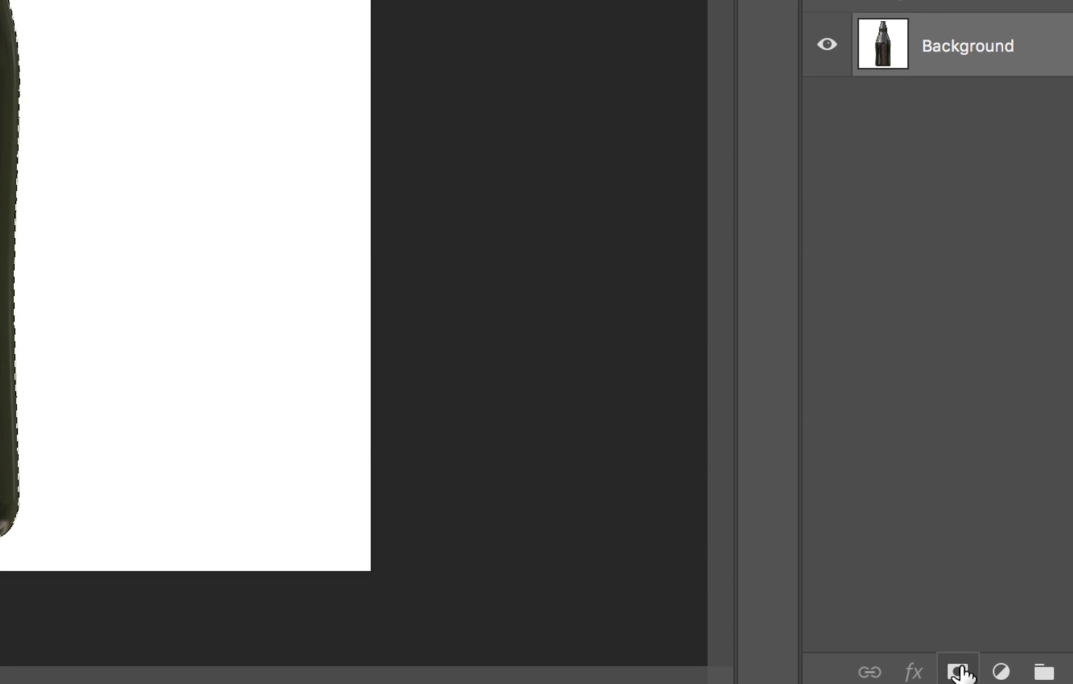
{"action": "left_click", "coordinate": [958, 671]}
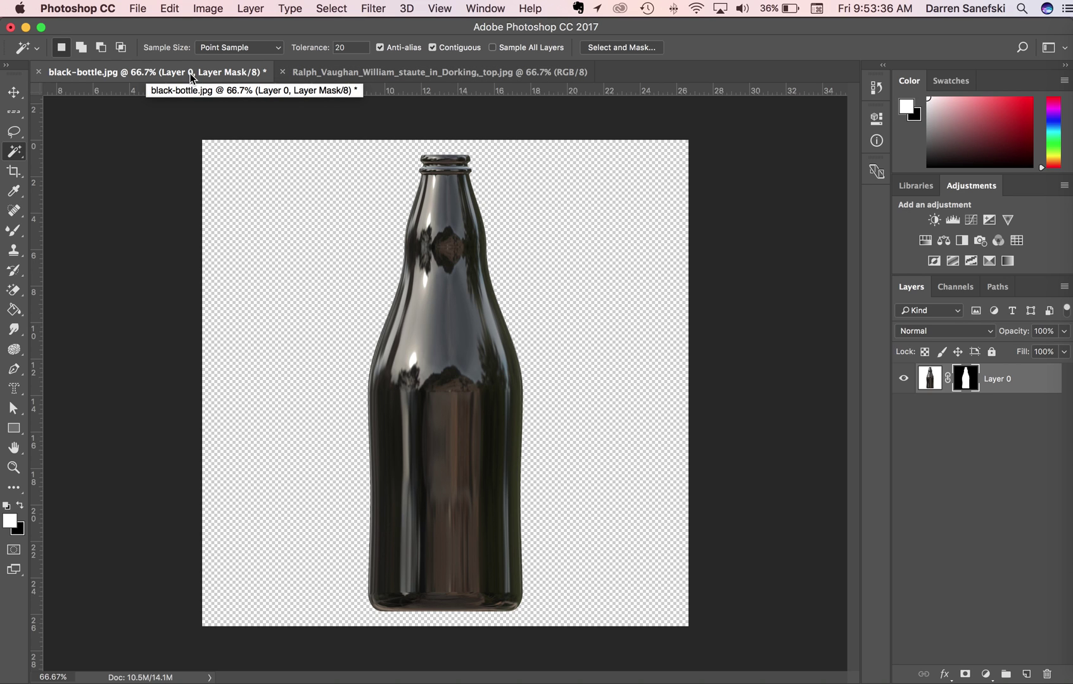
Step: Copy the masked bottle layer into the statue photo and move it fully into view in front of the outstretched arm
{"action": "left_click_drag", "start_coordinate": [199, 74], "coordinate": [188, 324]}
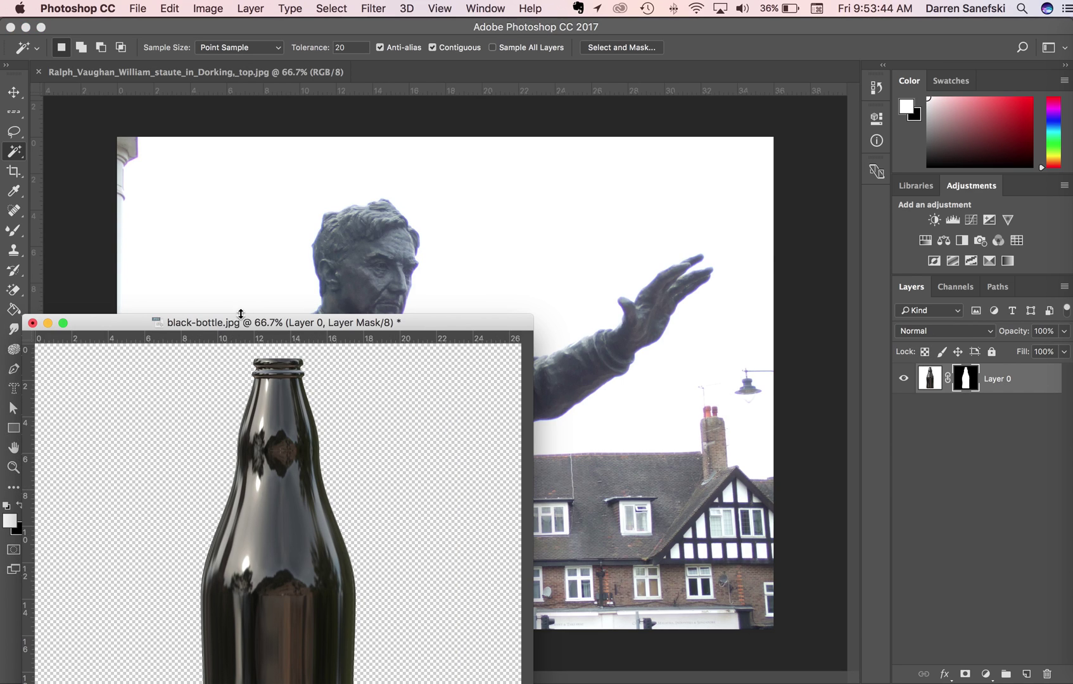
{"action": "left_click_drag", "start_coordinate": [1025, 383], "coordinate": [591, 244]}
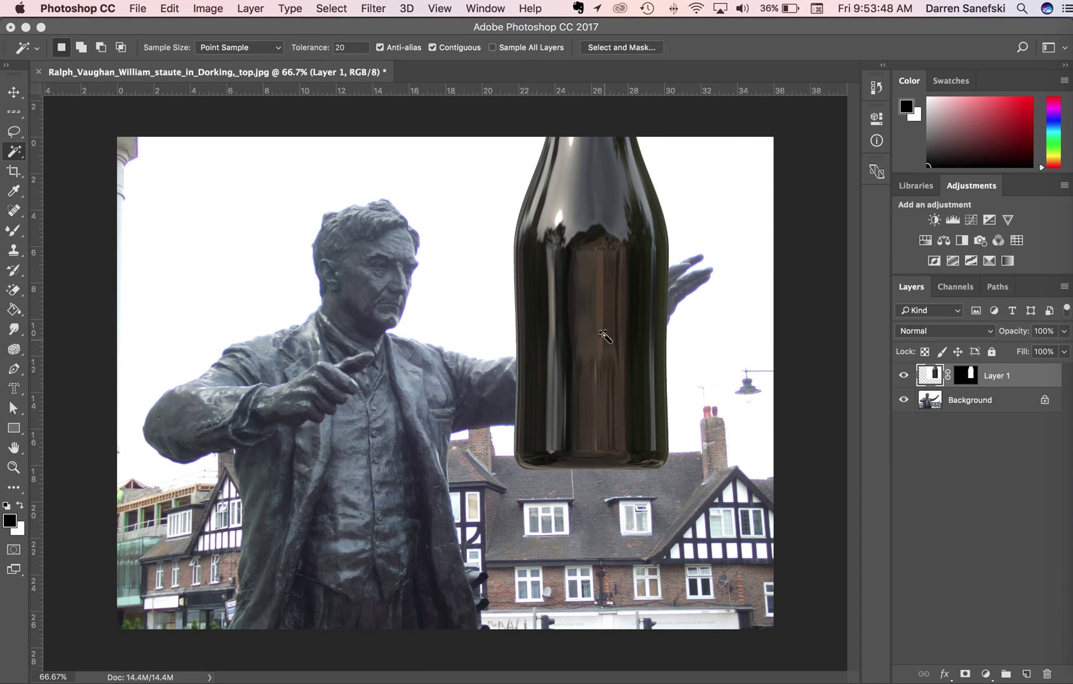
{"action": "left_click", "coordinate": [14, 92]}
{"action": "left_click_drag", "start_coordinate": [526, 257], "coordinate": [440, 400]}
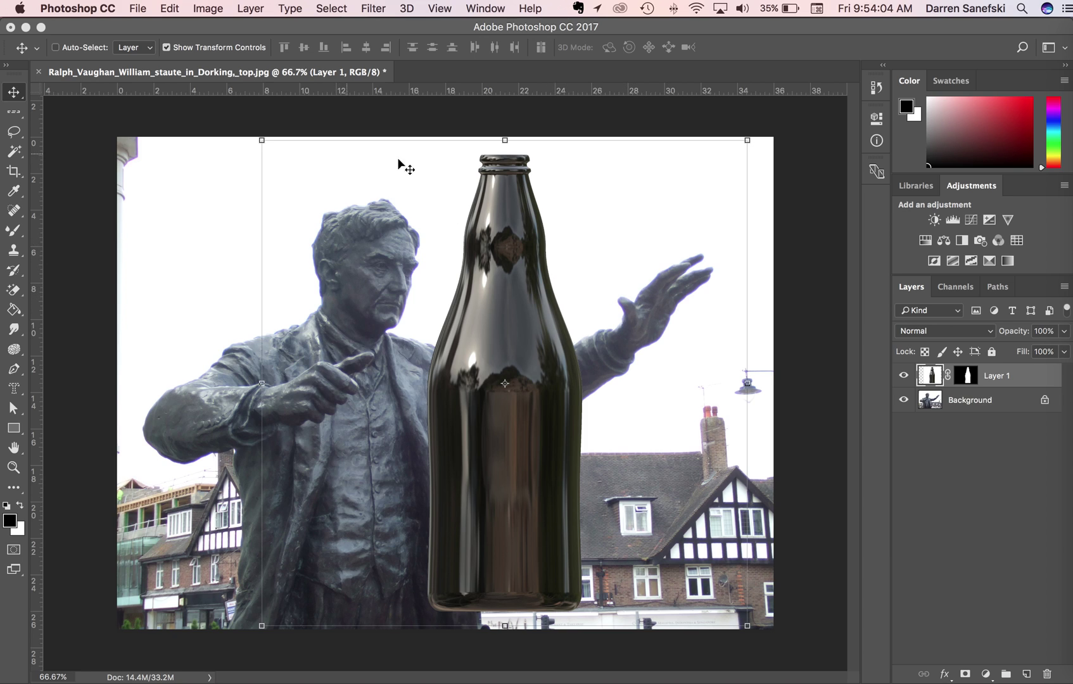
Step: Free-transform the bottle to 46.88% size, rotate it to -41.25°, and place it over the statue's raised hand
{"action": "left_click", "coordinate": [170, 8]}
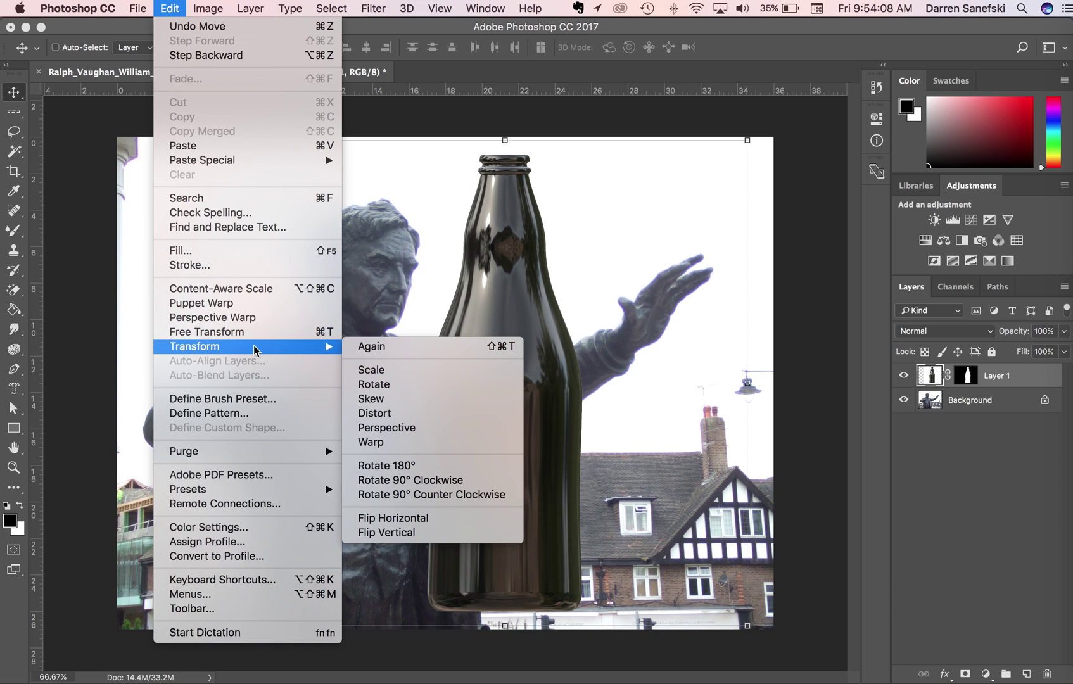
{"action": "left_click", "coordinate": [298, 334]}
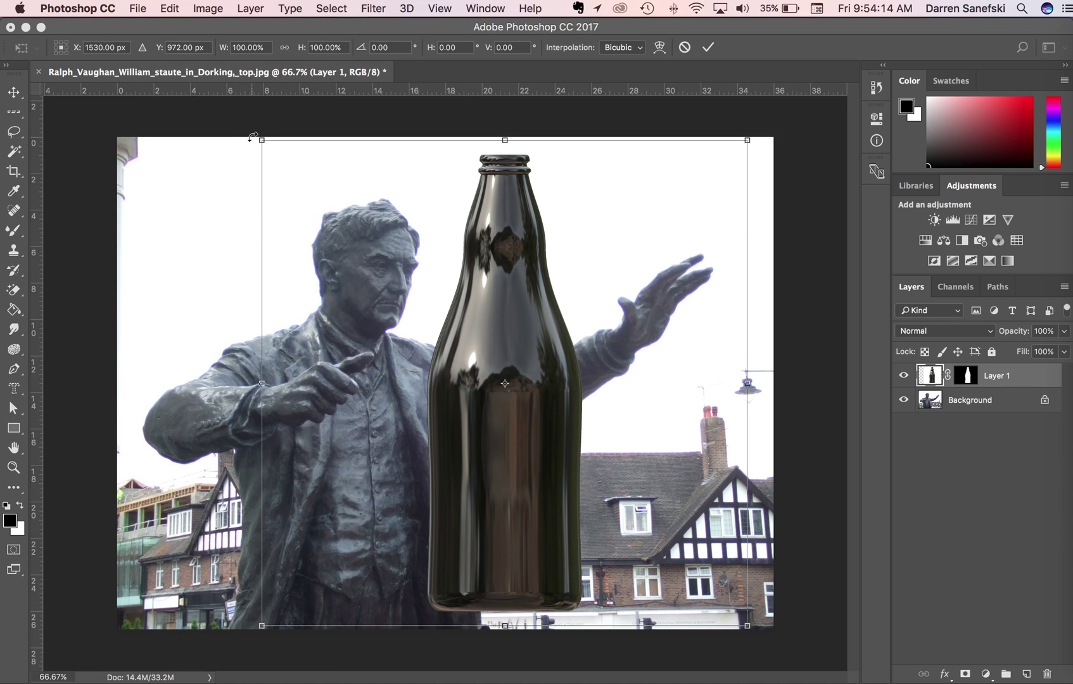
{"action": "left_click_drag", "start_coordinate": [248, 138], "coordinate": [526, 388]}
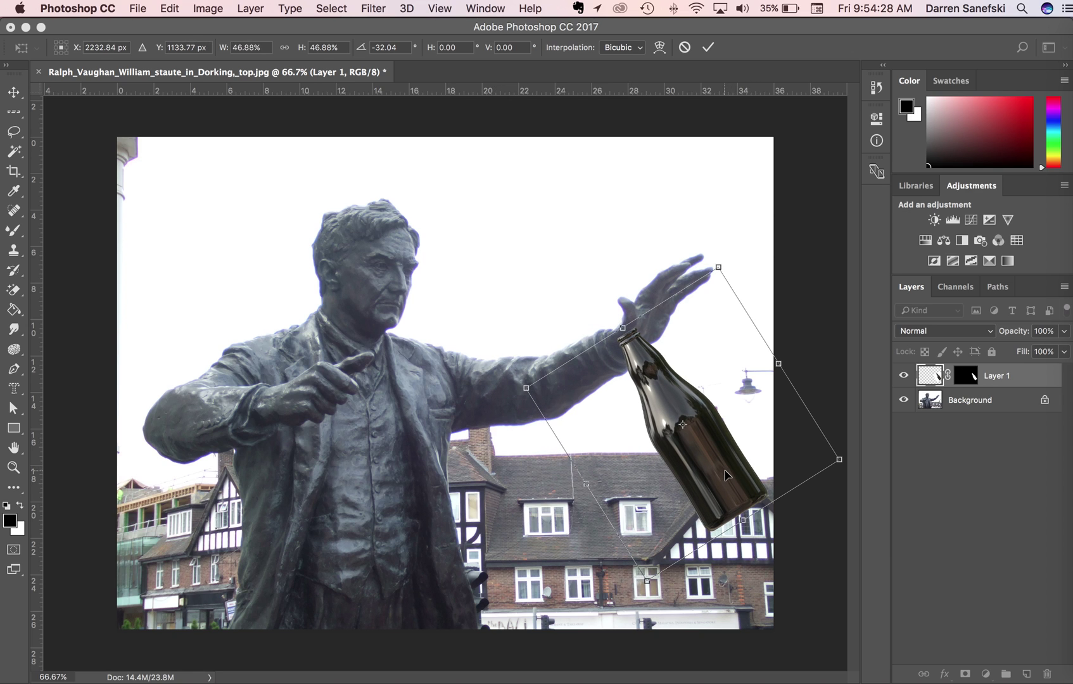
{"action": "left_click_drag", "start_coordinate": [725, 473], "coordinate": [700, 330]}
{"action": "left_click_drag", "start_coordinate": [489, 244], "coordinate": [486, 275]}
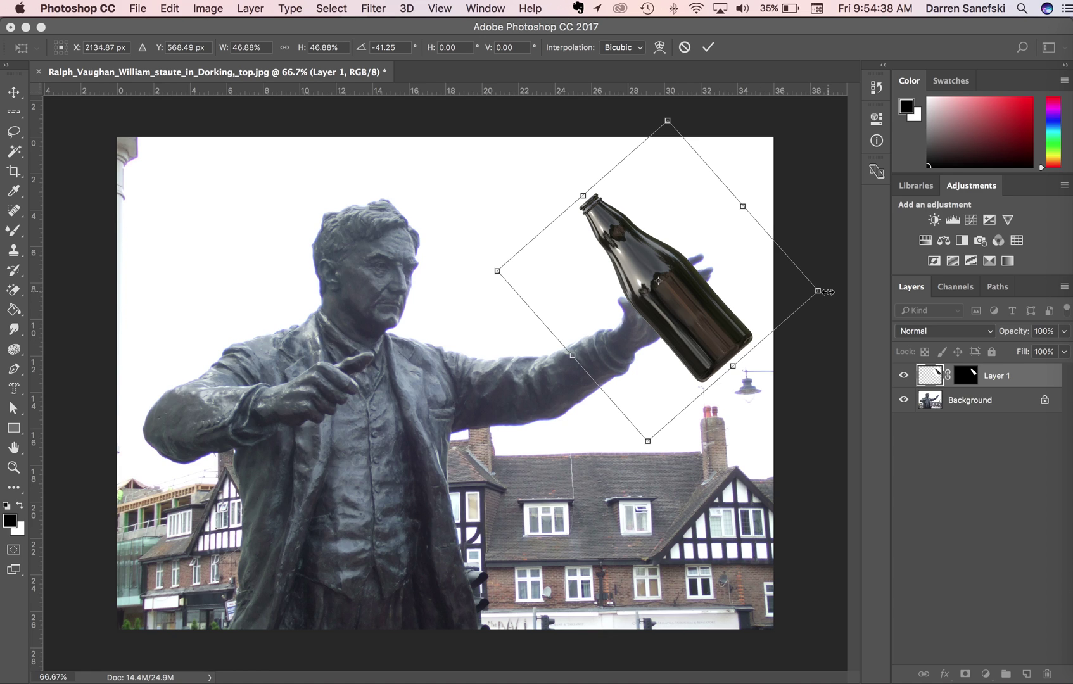
Step: Scale the bottle down to 36.27%, fine-tune its position over the raised hand, and apply the transform
{"action": "left_click_drag", "start_coordinate": [818, 291], "coordinate": [745, 286]}
{"action": "mouse_move", "coordinate": [689, 312]}
{"action": "left_mouse_down"}
{"action": "mouse_move", "coordinate": [717, 313]}
{"action": "mouse_move", "coordinate": [687, 329]}
{"action": "left_mouse_up"}
{"action": "right_click", "coordinate": [684, 331]}
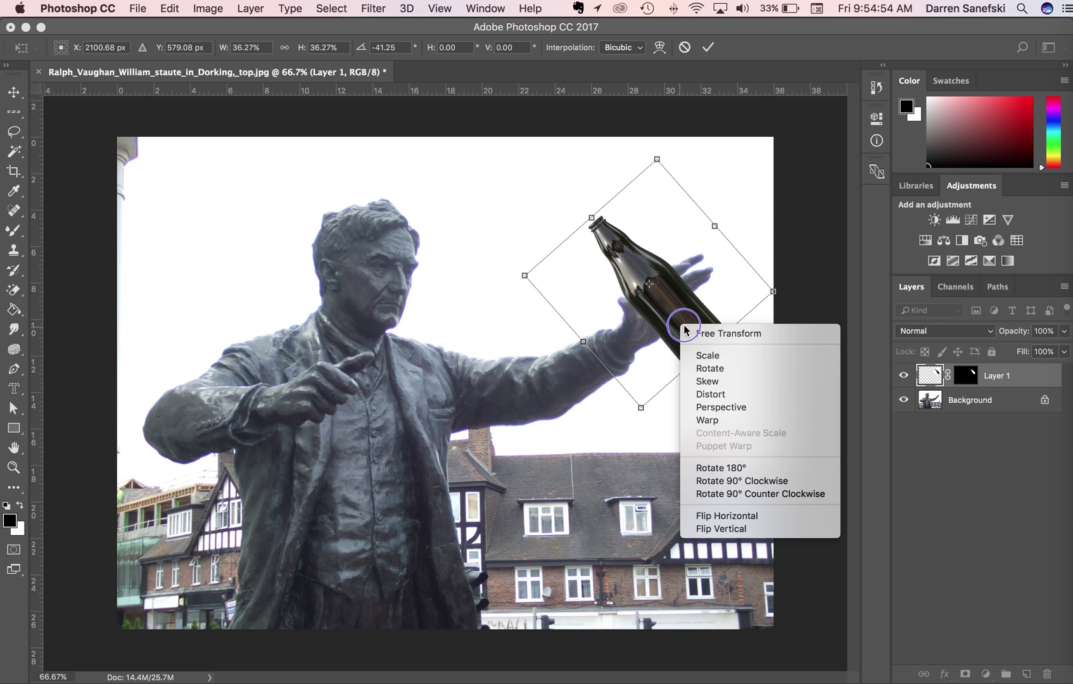
{"action": "left_click", "coordinate": [674, 317]}
{"action": "mouse_move", "coordinate": [674, 315]}
{"action": "left_mouse_down"}
{"action": "mouse_move", "coordinate": [714, 312]}
{"action": "mouse_move", "coordinate": [661, 313]}
{"action": "mouse_move", "coordinate": [678, 312]}
{"action": "left_mouse_up"}
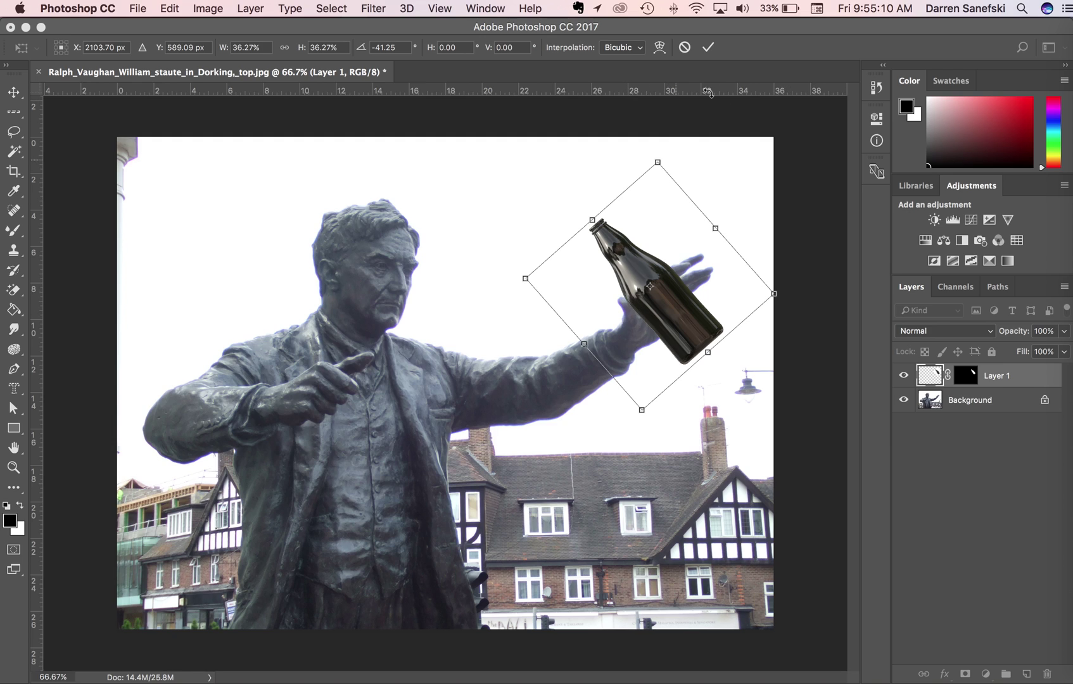
{"action": "left_click", "coordinate": [710, 50]}
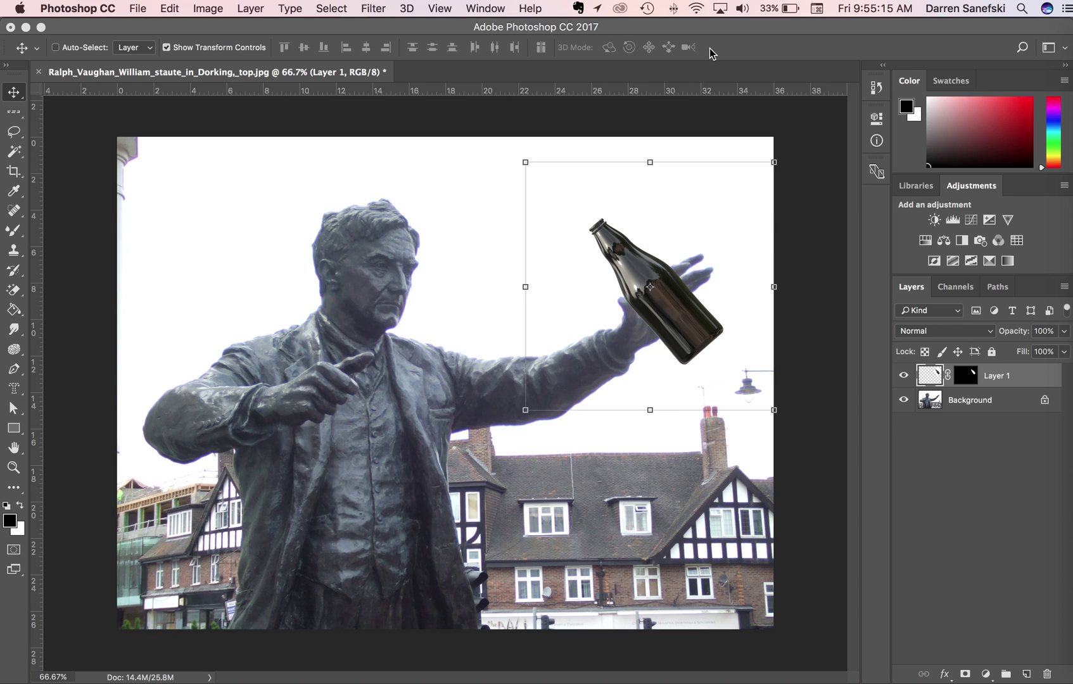
Step: Hide the bottle layer and outline the raised hand's thumb with the Polygonal Lasso along its upper and inner edge
{"action": "left_click", "coordinate": [904, 375]}
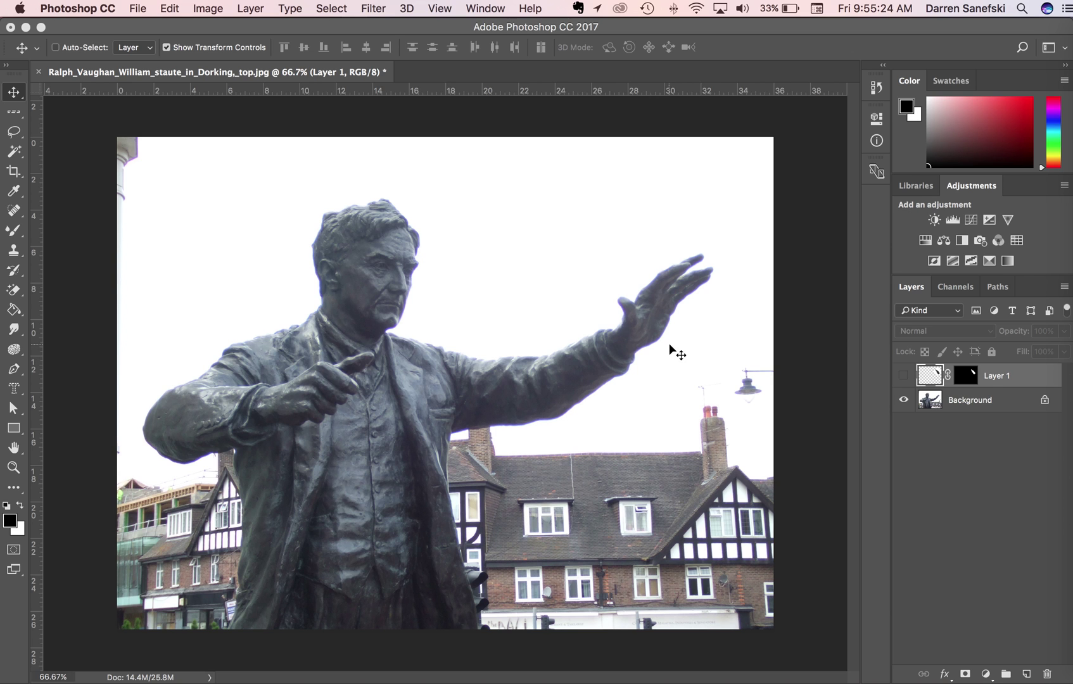
{"action": "left_click_drag", "start_coordinate": [639, 315], "coordinate": [760, 311]}
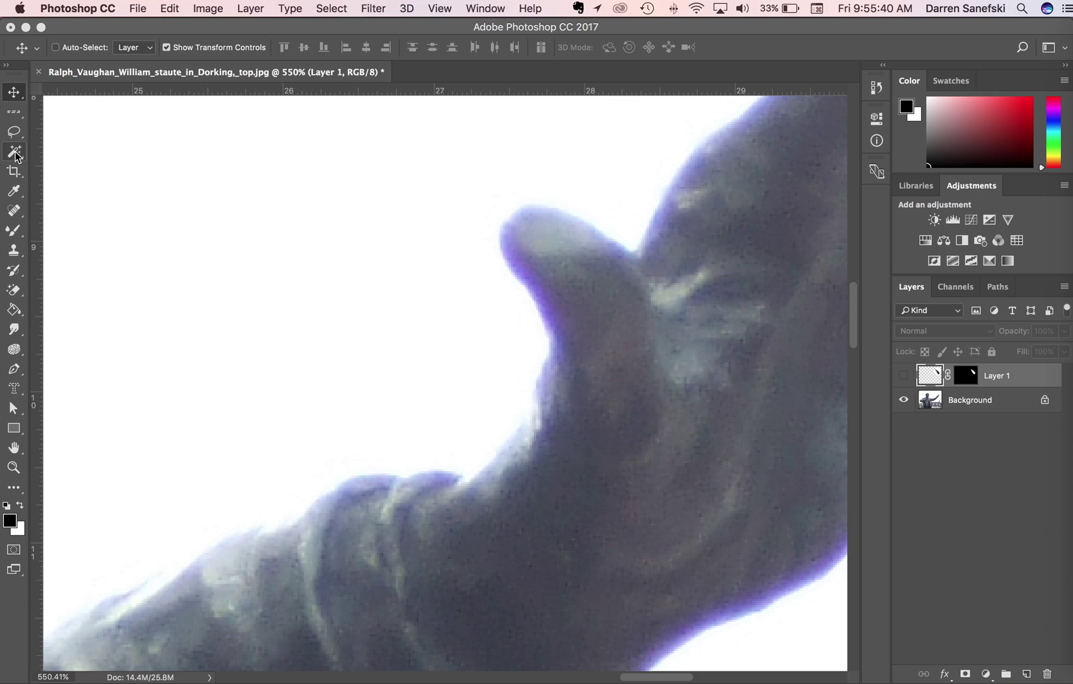
{"action": "left_click_drag", "start_coordinate": [14, 131], "coordinate": [63, 153]}
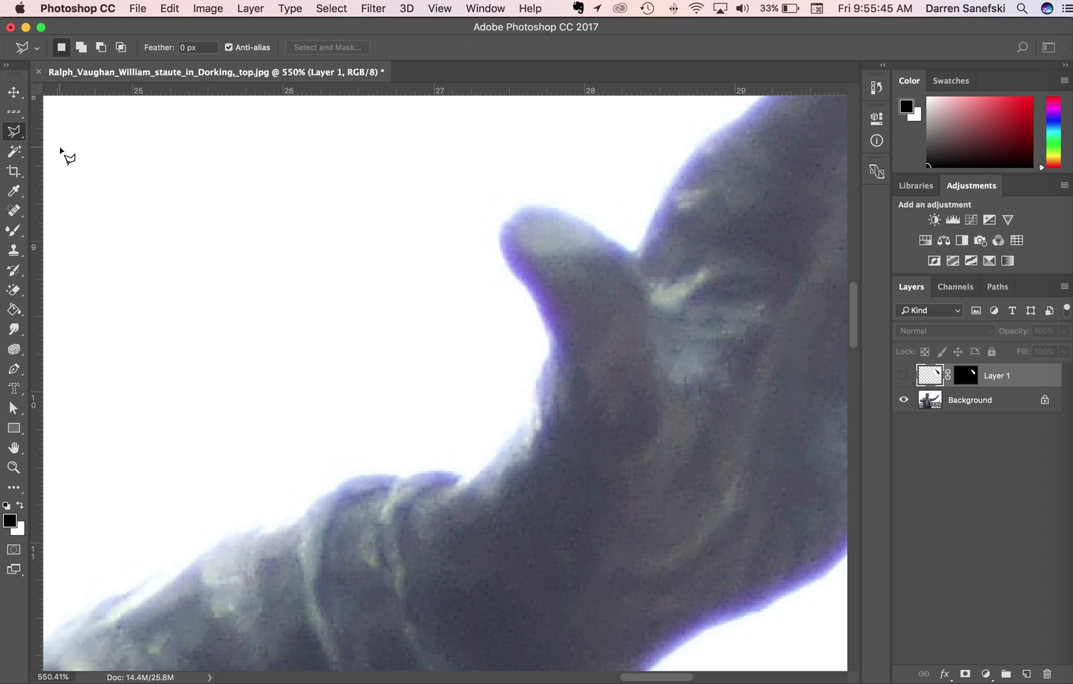
{"action": "left_click", "coordinate": [510, 221]}
{"action": "left_click", "coordinate": [532, 204]}
{"action": "left_click", "coordinate": [549, 206]}
{"action": "left_click", "coordinate": [562, 211]}
{"action": "mouse_move", "coordinate": [575, 218]}
{"action": "left_mouse_down"}
{"action": "mouse_move", "coordinate": [632, 255]}
{"action": "mouse_move", "coordinate": [649, 285]}
{"action": "mouse_move", "coordinate": [643, 271]}
{"action": "mouse_move", "coordinate": [649, 339]}
{"action": "left_mouse_up"}
{"action": "left_click", "coordinate": [659, 362]}
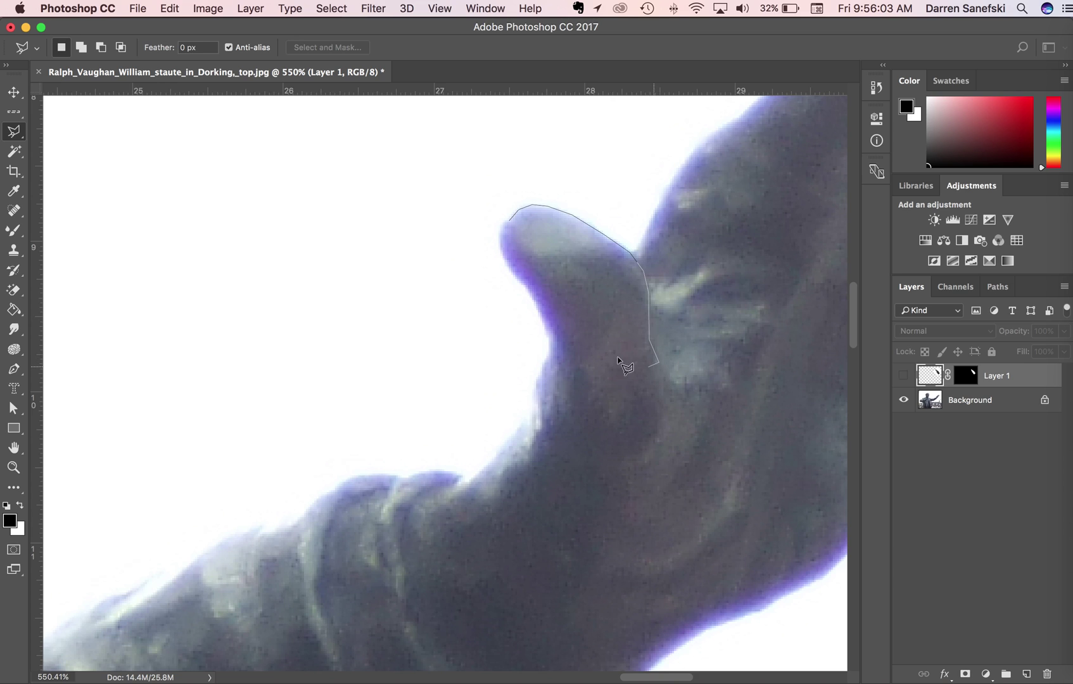
{"action": "left_click", "coordinate": [511, 221]}
Step: Feather the edge of the thumb selection
{"action": "left_click", "coordinate": [340, 9]}
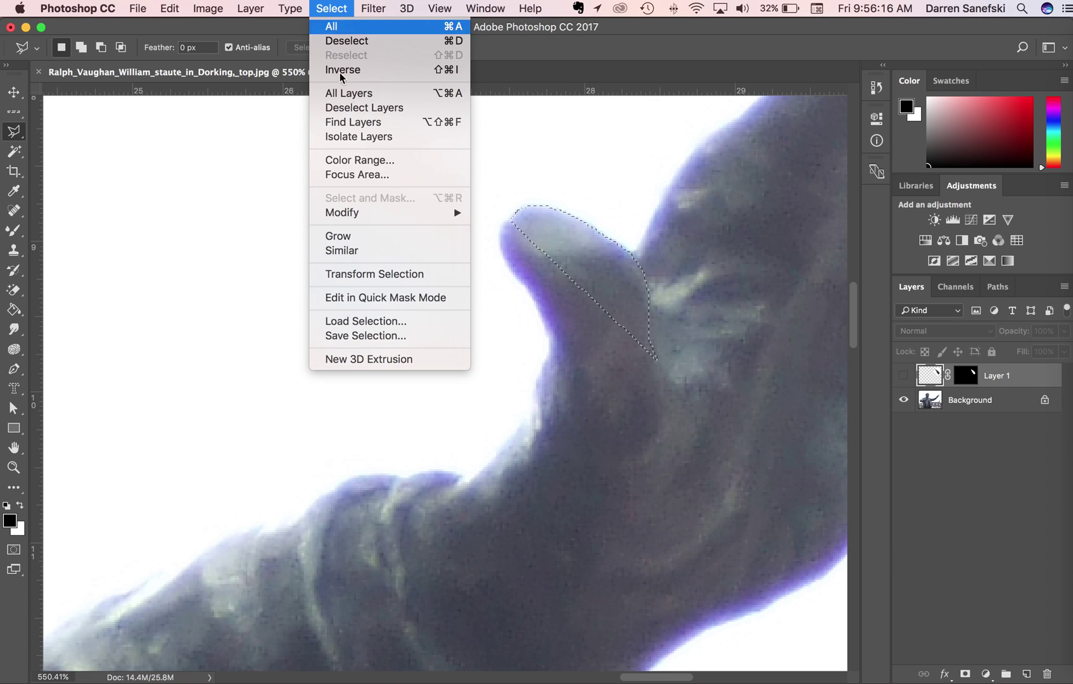
{"action": "mouse_move", "coordinate": [385, 214]}
{"action": "left_click", "coordinate": [534, 272]}
{"action": "left_click_drag", "start_coordinate": [571, 294], "coordinate": [329, 170]}
{"action": "left_click", "coordinate": [374, 195]}
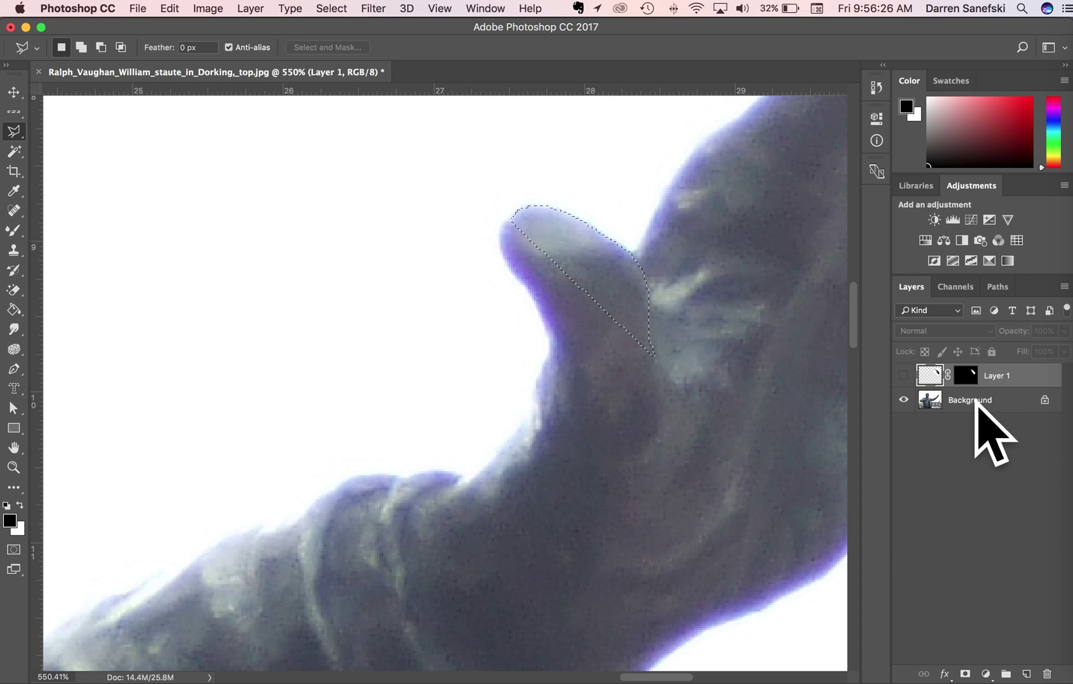
Step: Copy the selected thumb from the Background onto a new layer, move it above the bottle layer, and show the bottle
{"action": "left_click", "coordinate": [1009, 406]}
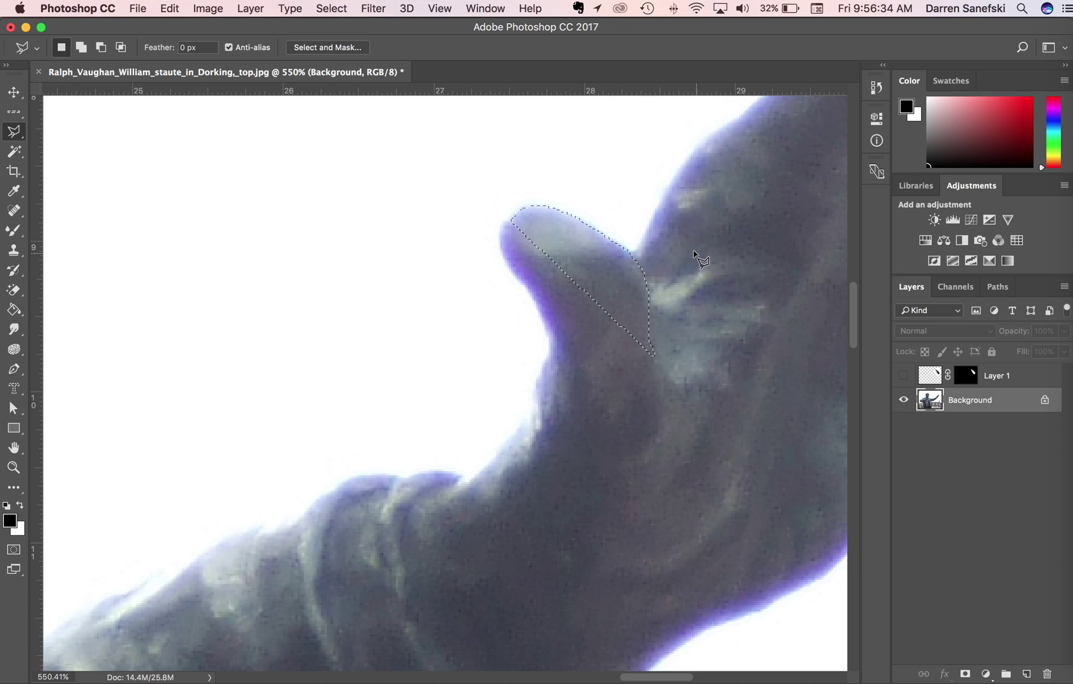
{"action": "left_click", "coordinate": [138, 8]}
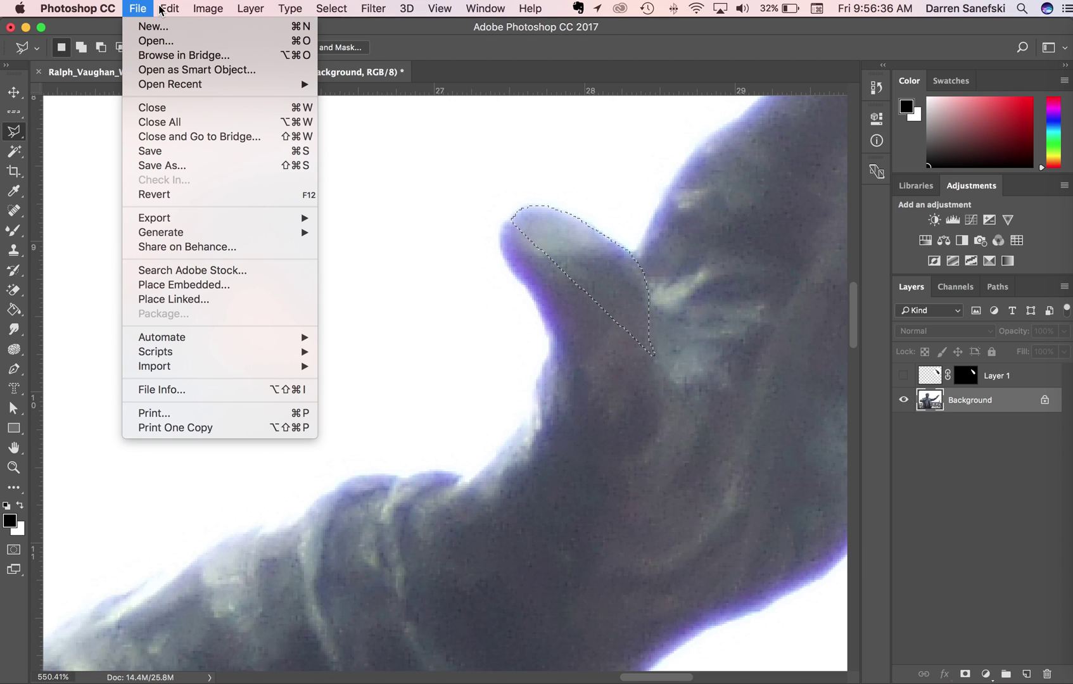
{"action": "mouse_move", "coordinate": [176, 11]}
{"action": "left_click", "coordinate": [183, 116]}
{"action": "left_click", "coordinate": [171, 8]}
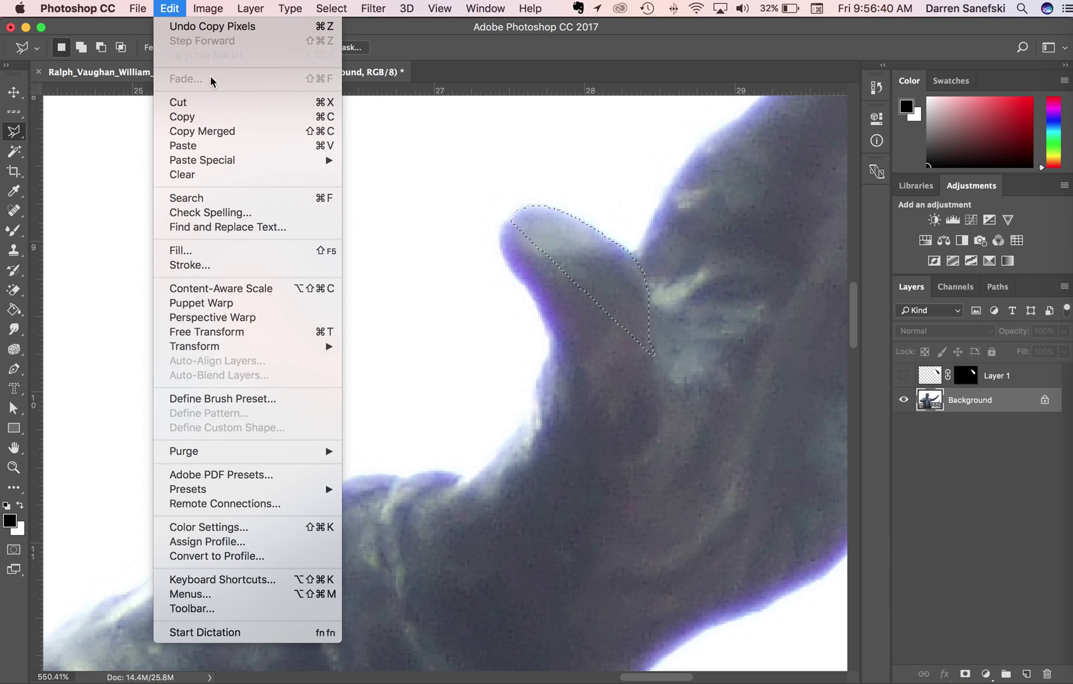
{"action": "left_click", "coordinate": [212, 144]}
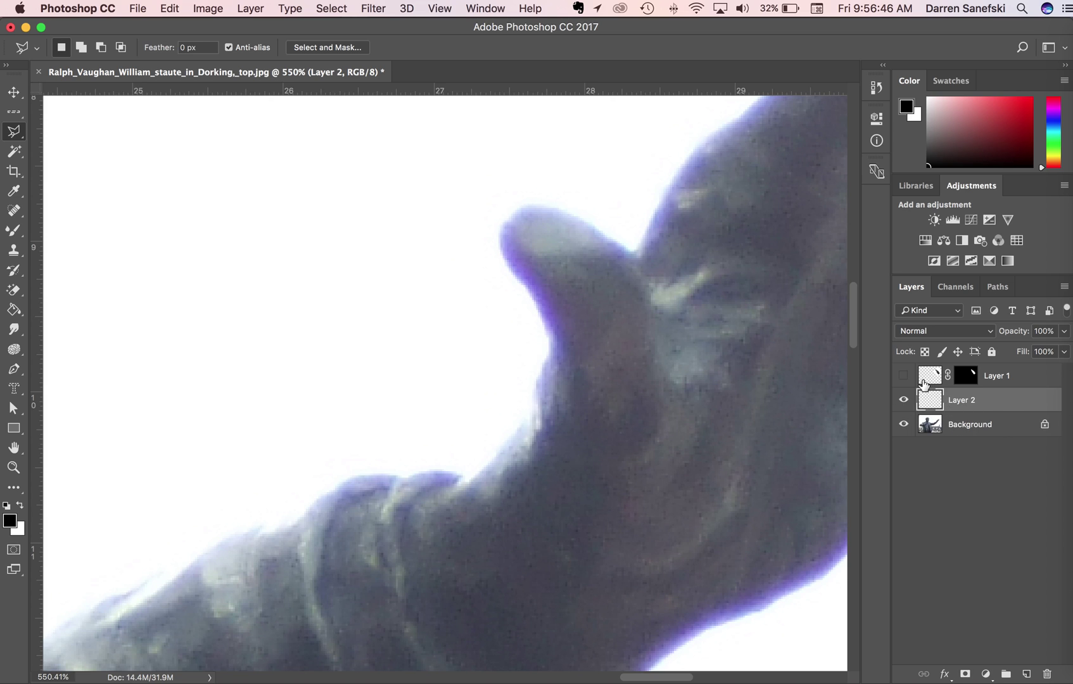
{"action": "left_click_drag", "start_coordinate": [986, 405], "coordinate": [988, 374]}
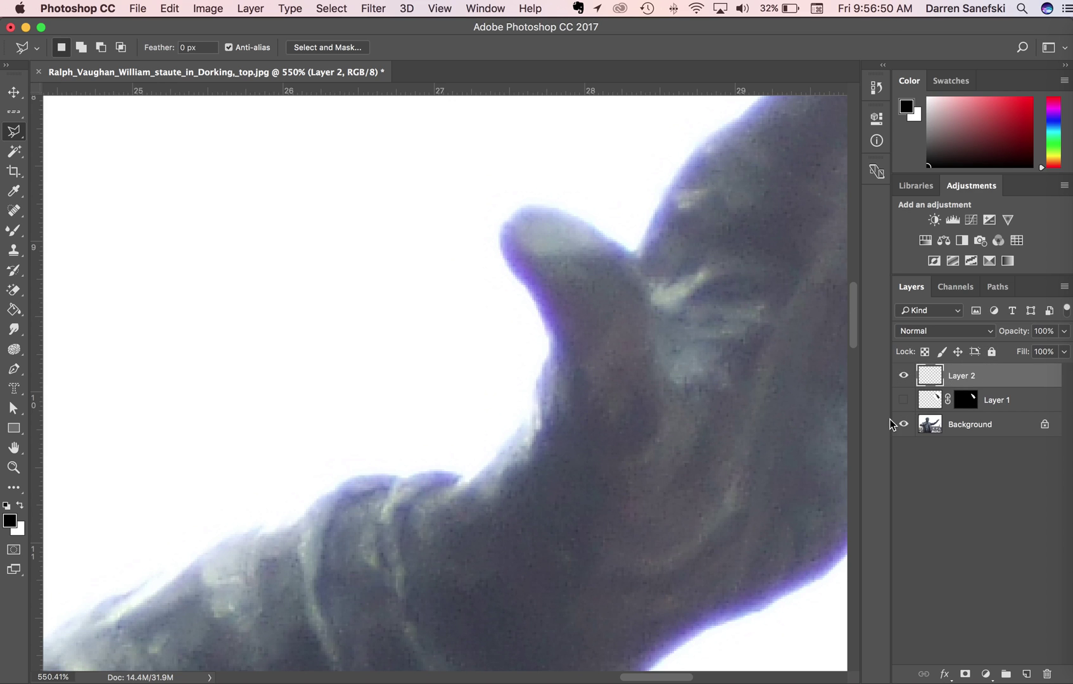
{"action": "left_click", "coordinate": [904, 400]}
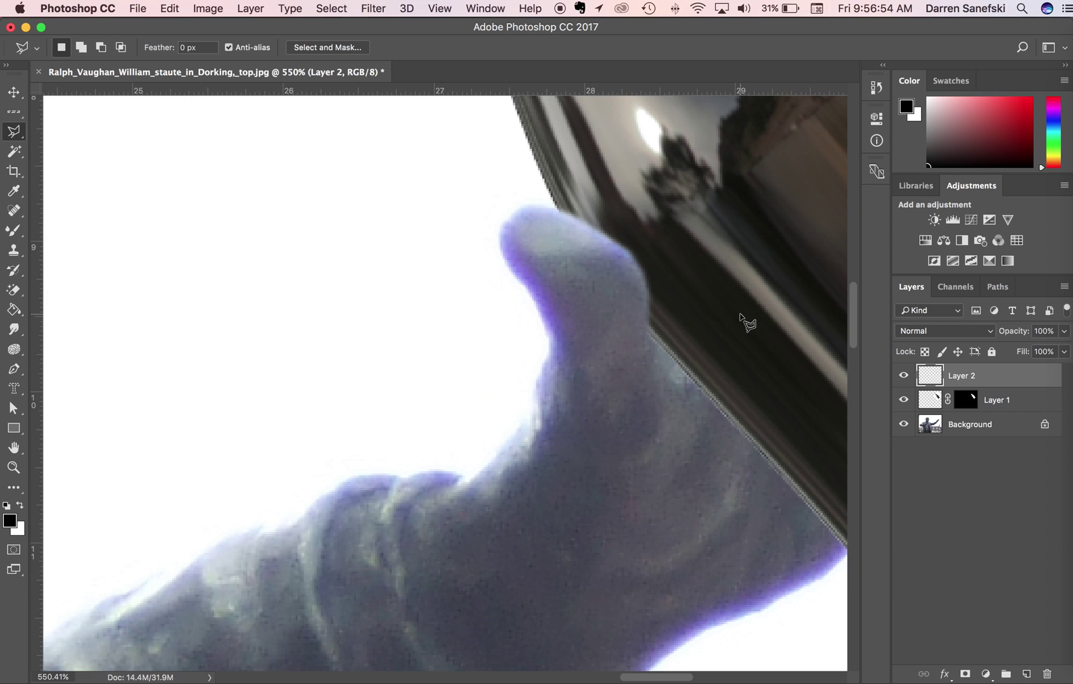
Step: Compare the hand with and without the pasted thumb layer in front of the bottle
{"action": "left_click", "coordinate": [904, 376]}
{"action": "left_click", "coordinate": [904, 376]}
{"action": "left_click", "coordinate": [904, 376]}
{"action": "left_click", "coordinate": [904, 376]}
{"action": "left_click", "coordinate": [904, 377]}
{"action": "left_click", "coordinate": [904, 376]}
{"action": "left_click", "coordinate": [903, 376]}
{"action": "left_click", "coordinate": [903, 376]}
Step: Delete the pasted thumb layer and hide the bottle layer
{"action": "key", "text": "Delete"}
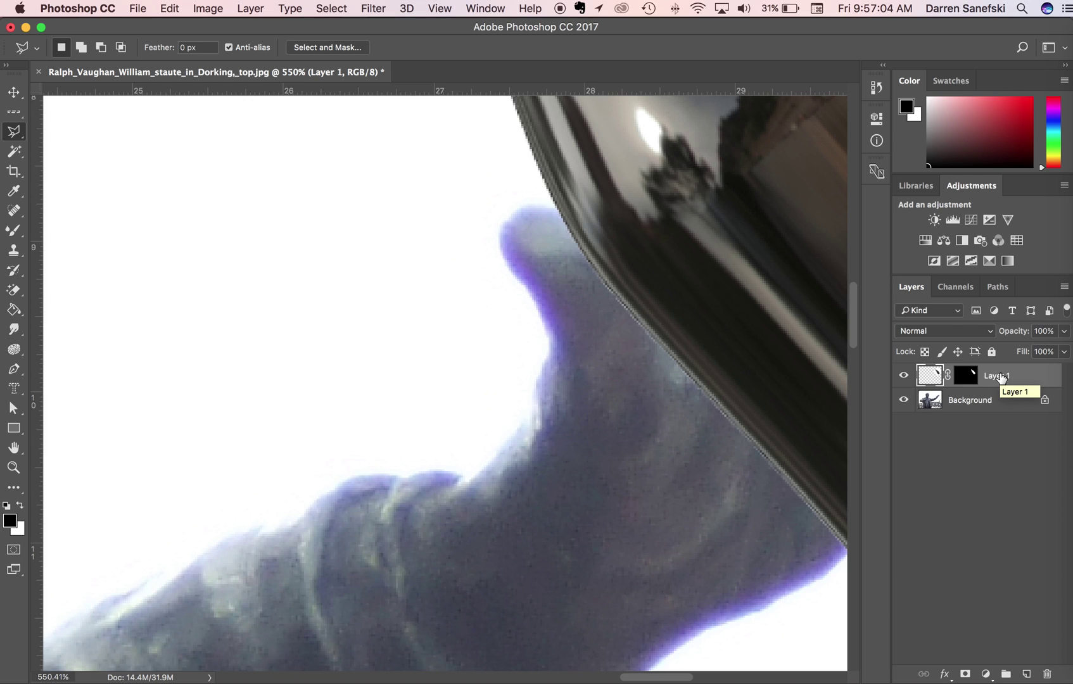
{"action": "left_click", "coordinate": [903, 376]}
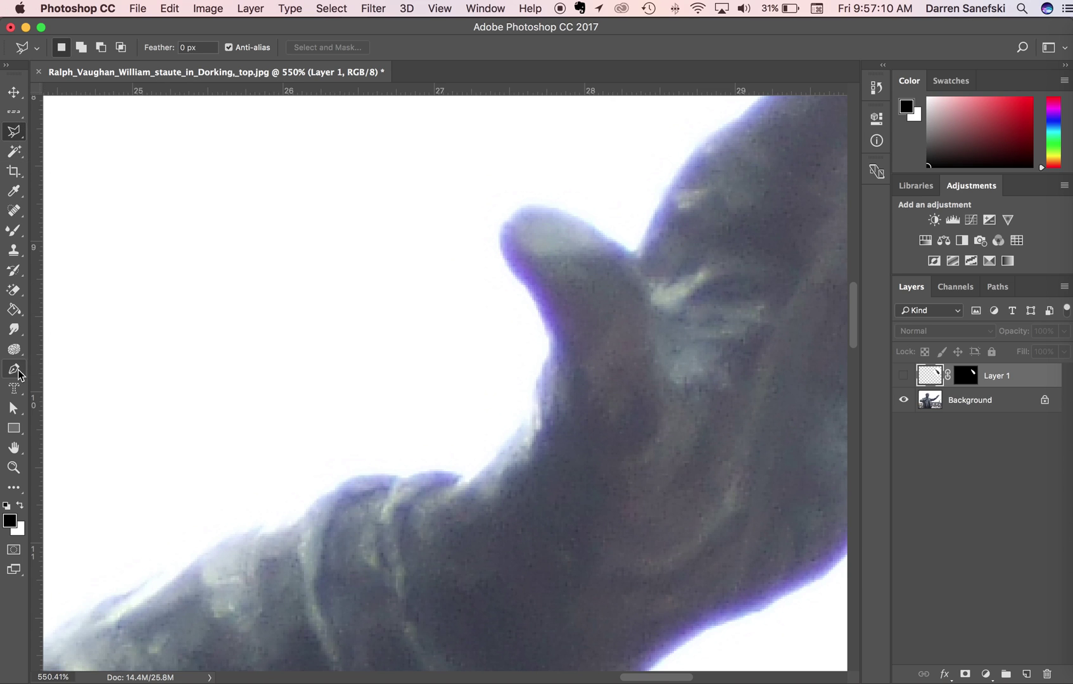
Step: Draw a closed Pen tool path around the raised hand's thumb, following its upper and inner edge and returning through the thumb
{"action": "left_click", "coordinate": [14, 370]}
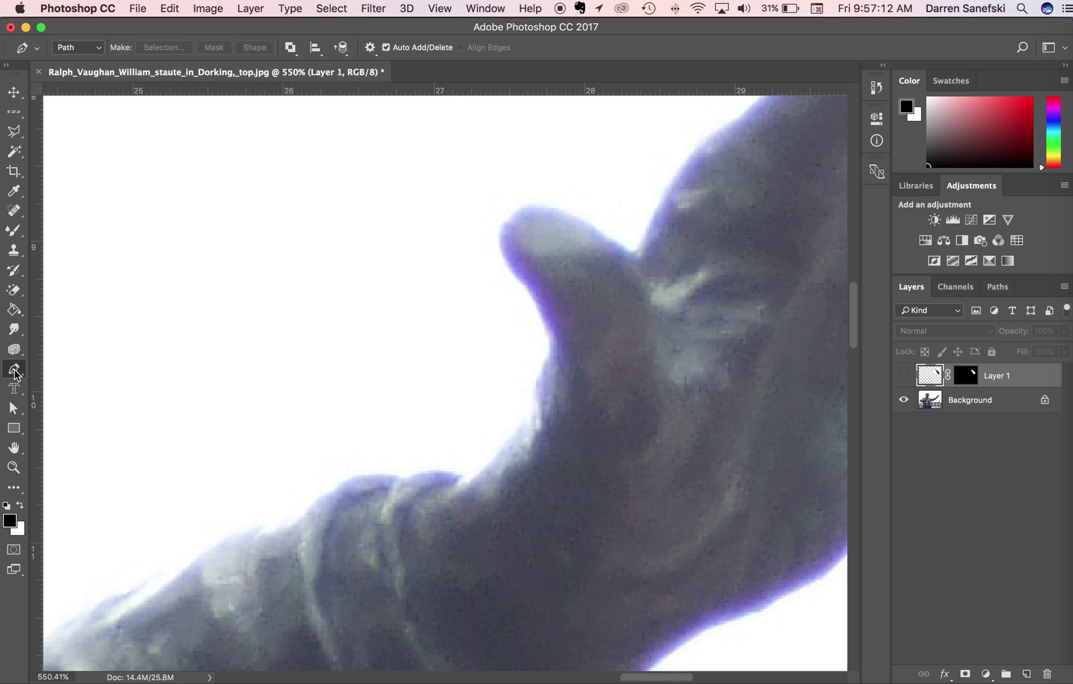
{"action": "left_click", "coordinate": [502, 225]}
{"action": "left_click_drag", "start_coordinate": [534, 207], "coordinate": [663, 405]}
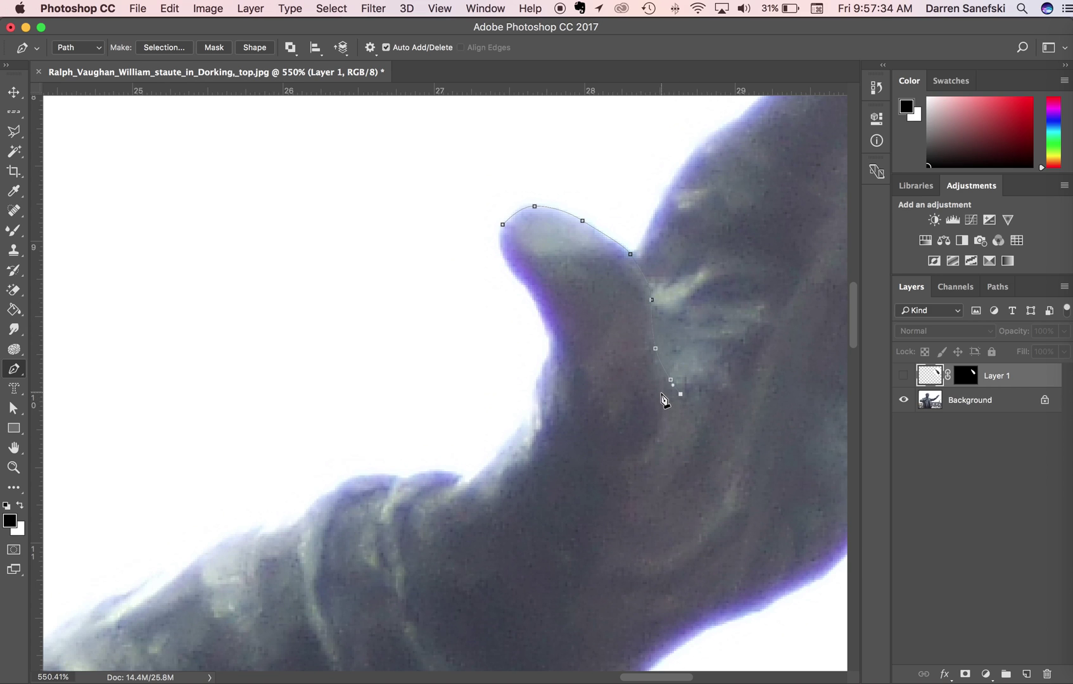
{"action": "left_click", "coordinate": [630, 396]}
{"action": "left_click", "coordinate": [578, 310]}
{"action": "left_click", "coordinate": [540, 266]}
{"action": "left_click", "coordinate": [503, 225]}
Step: Convert the thumb's work path into a new anti-aliased selection with a 1-pixel feather radius
{"action": "left_click", "coordinate": [997, 288]}
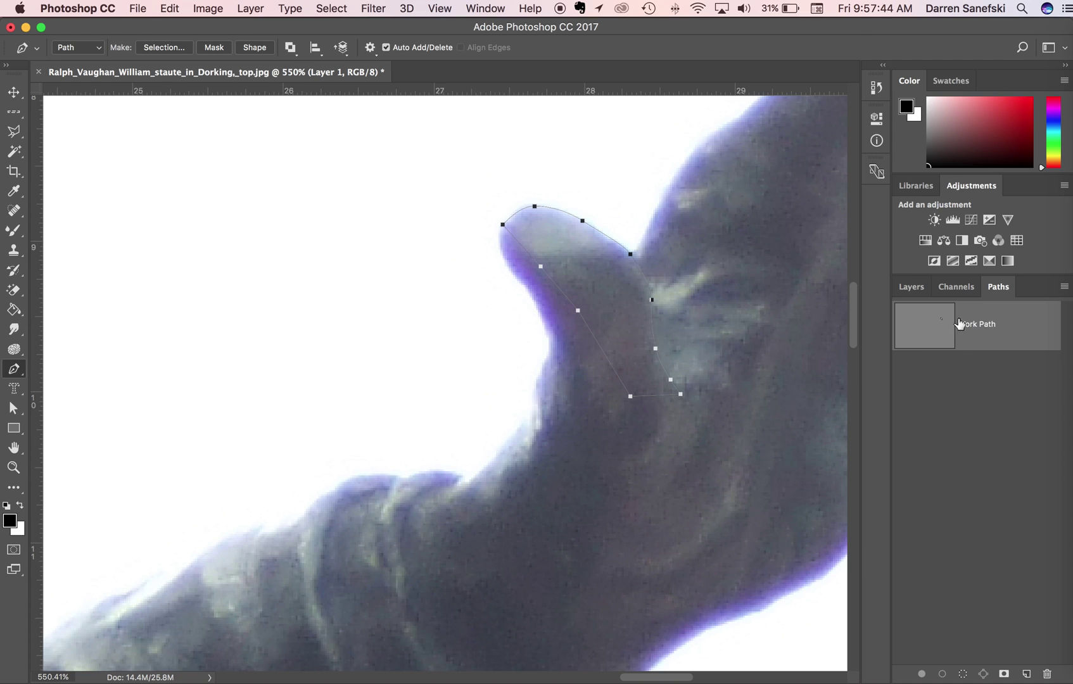
{"action": "left_click", "coordinate": [1064, 287]}
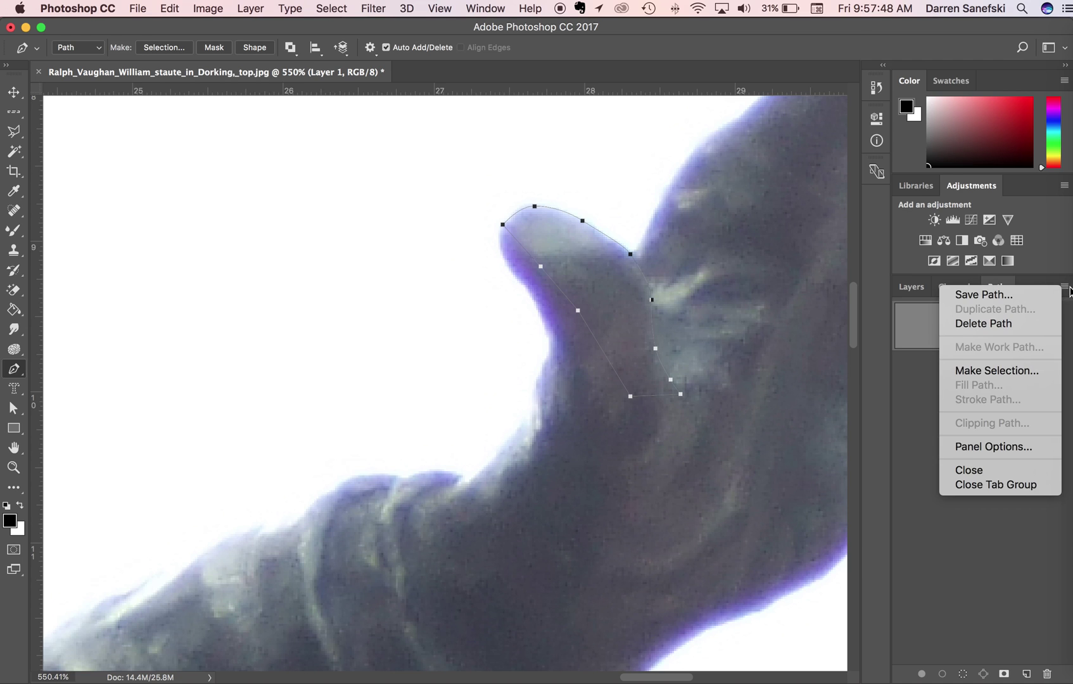
{"action": "left_click", "coordinate": [999, 373]}
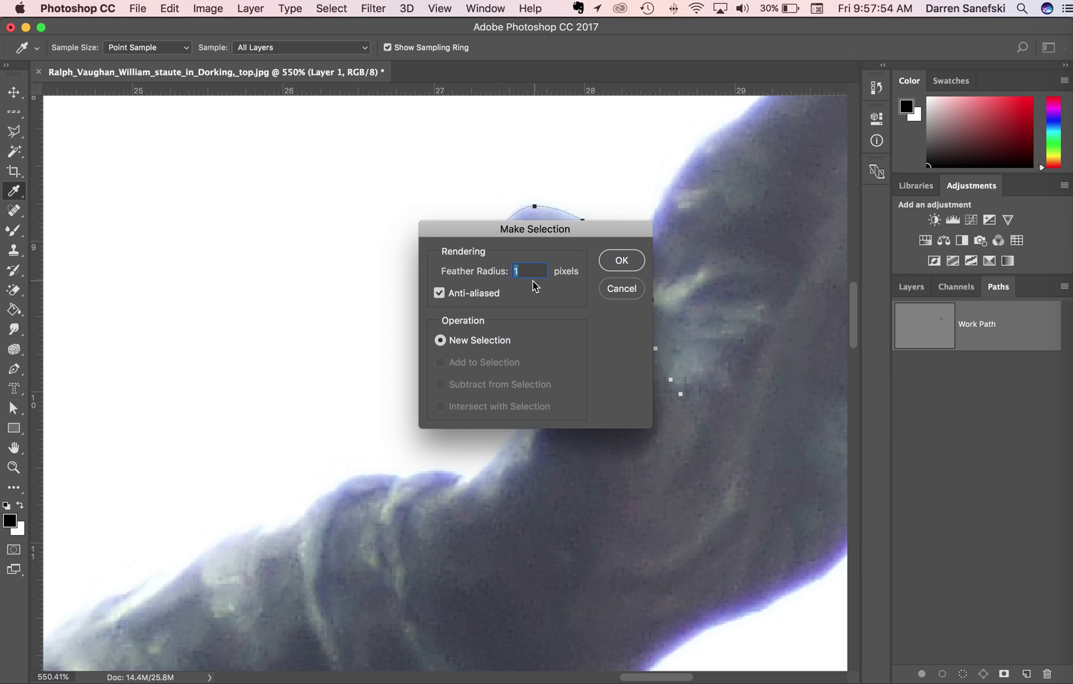
{"action": "left_click_drag", "start_coordinate": [630, 224], "coordinate": [376, 198]}
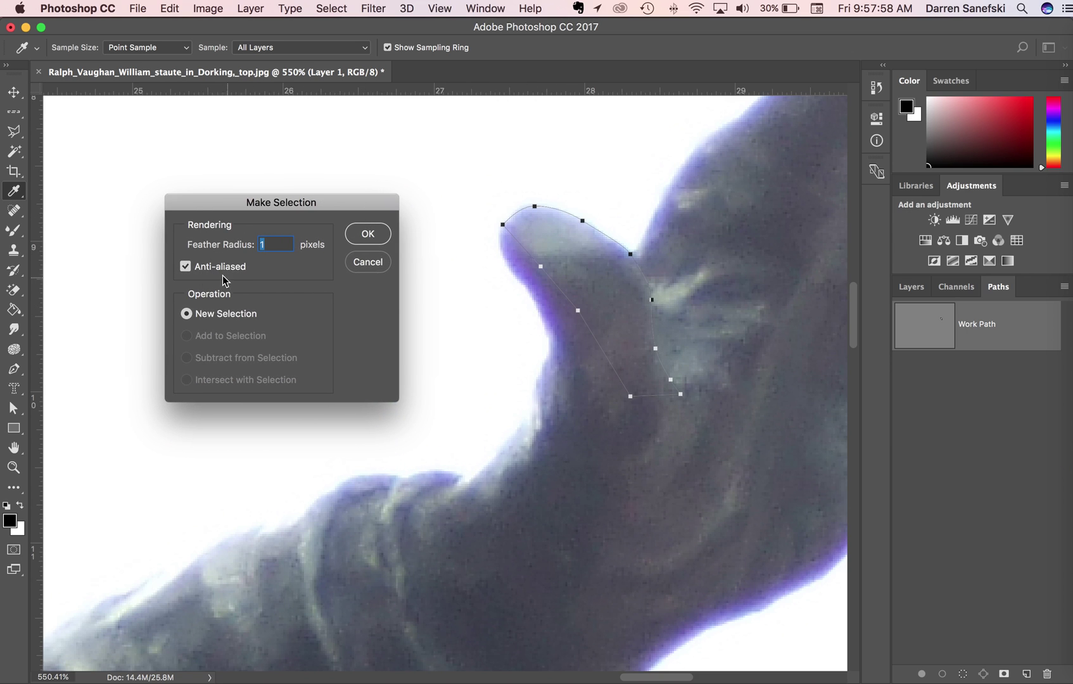
{"action": "left_click", "coordinate": [368, 235]}
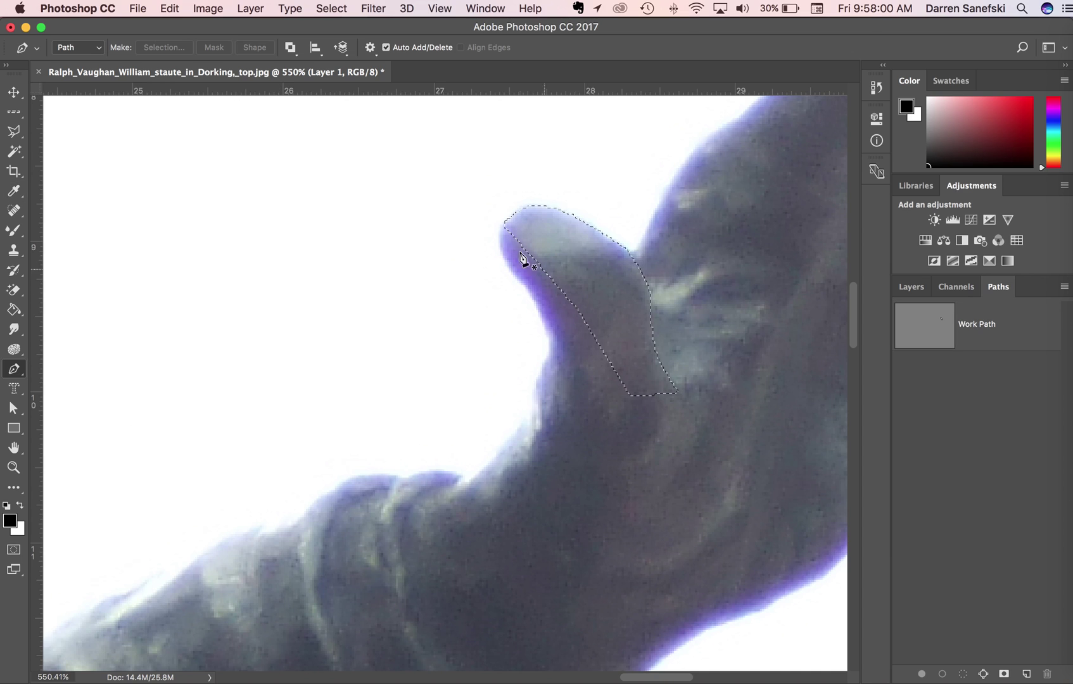
Step: Copy the path-selected thumb from the Background to a new layer, place it above Layer 1, and make the bottle visible
{"action": "left_click", "coordinate": [917, 290]}
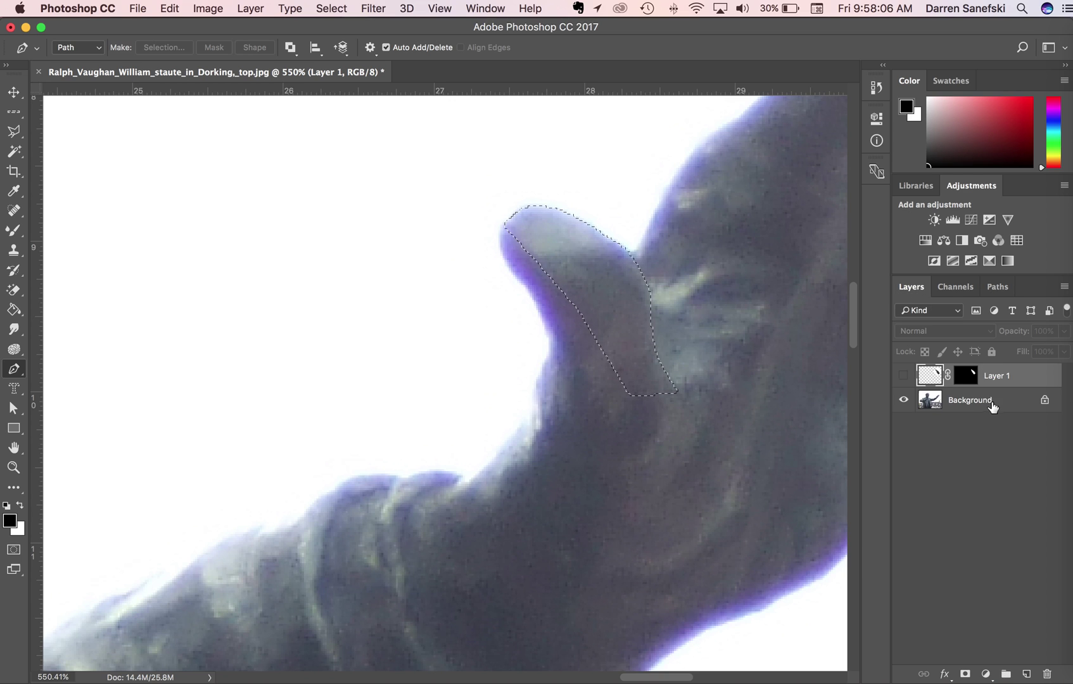
{"action": "left_click", "coordinate": [994, 402]}
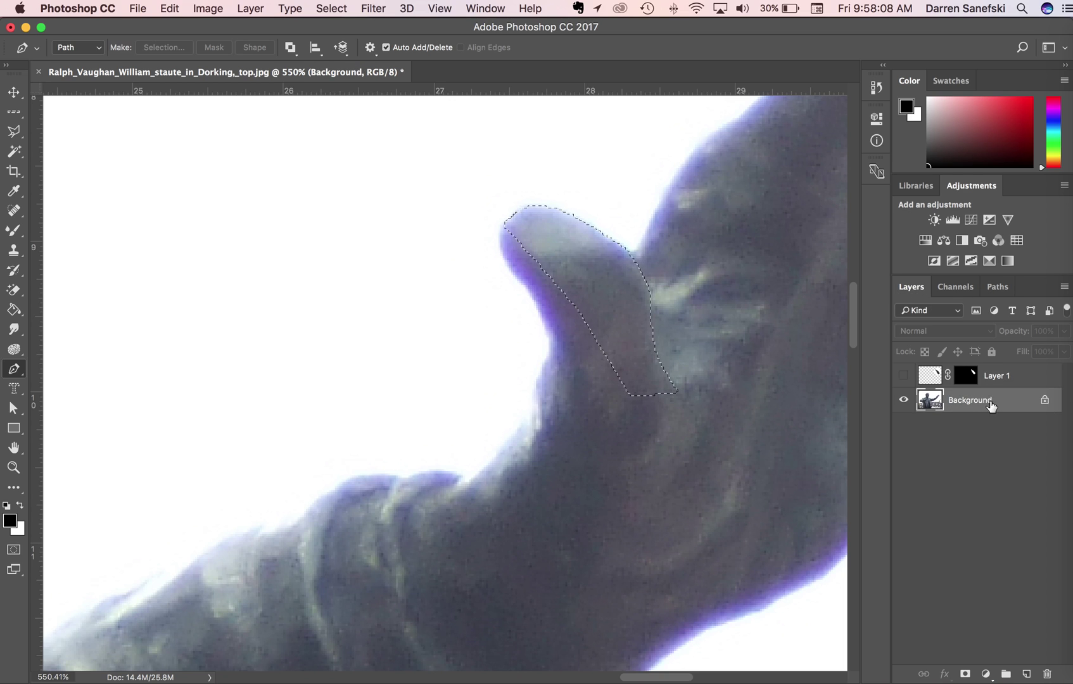
{"action": "left_click", "coordinate": [169, 7]}
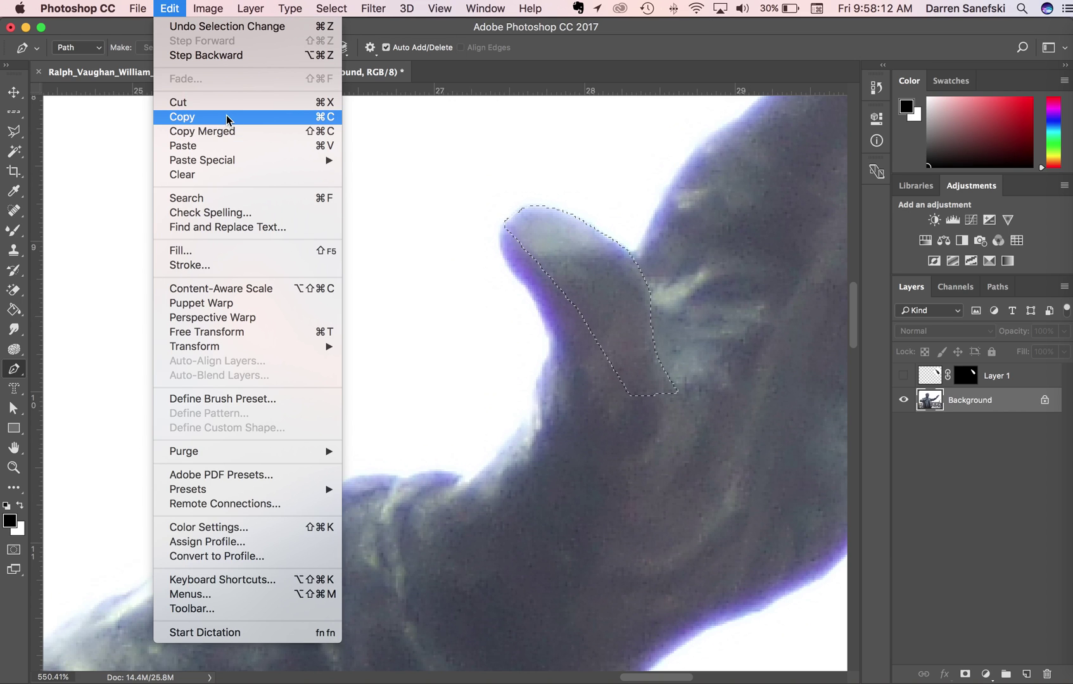
{"action": "left_click", "coordinate": [288, 118]}
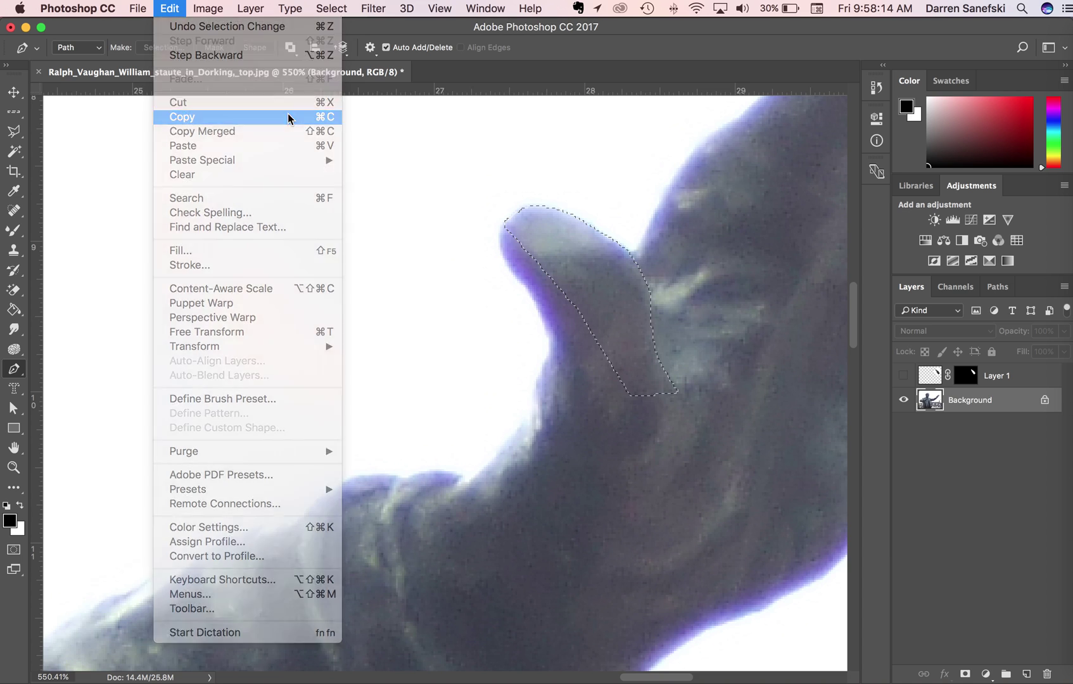
{"action": "left_click", "coordinate": [174, 9]}
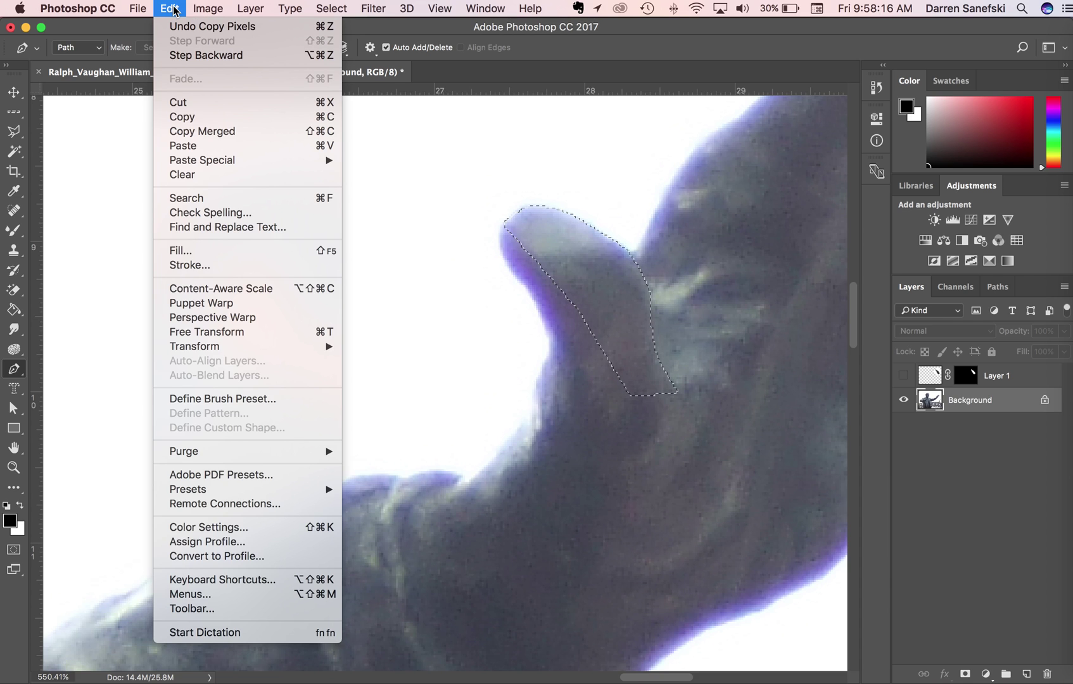
{"action": "left_click", "coordinate": [219, 147]}
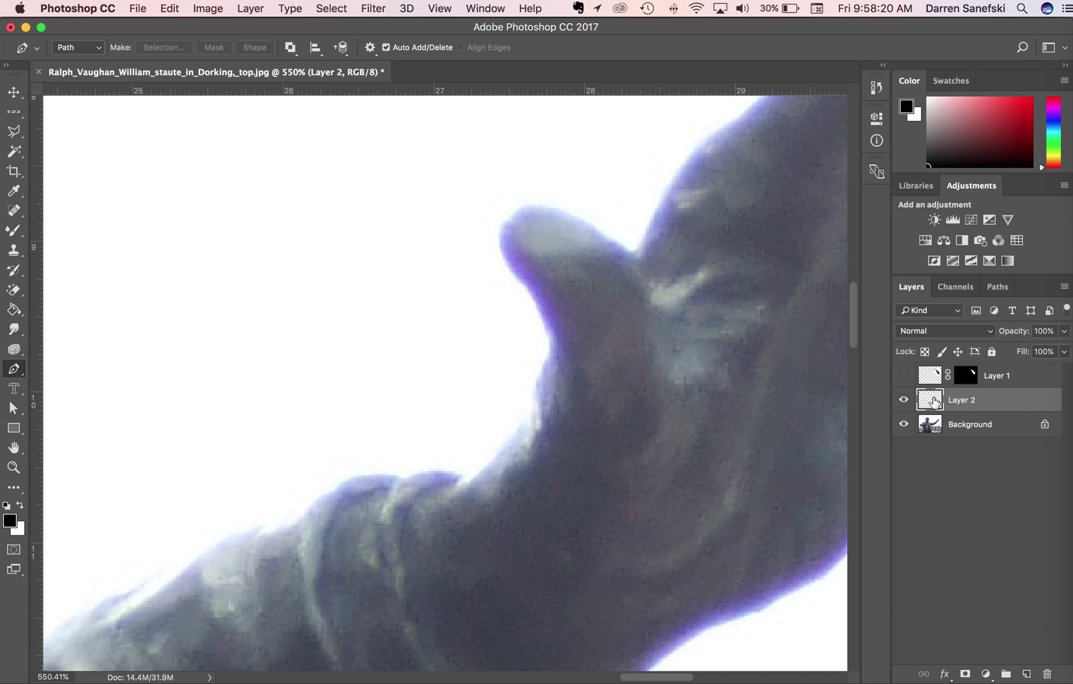
{"action": "left_click_drag", "start_coordinate": [999, 404], "coordinate": [1002, 375]}
{"action": "left_click", "coordinate": [903, 400]}
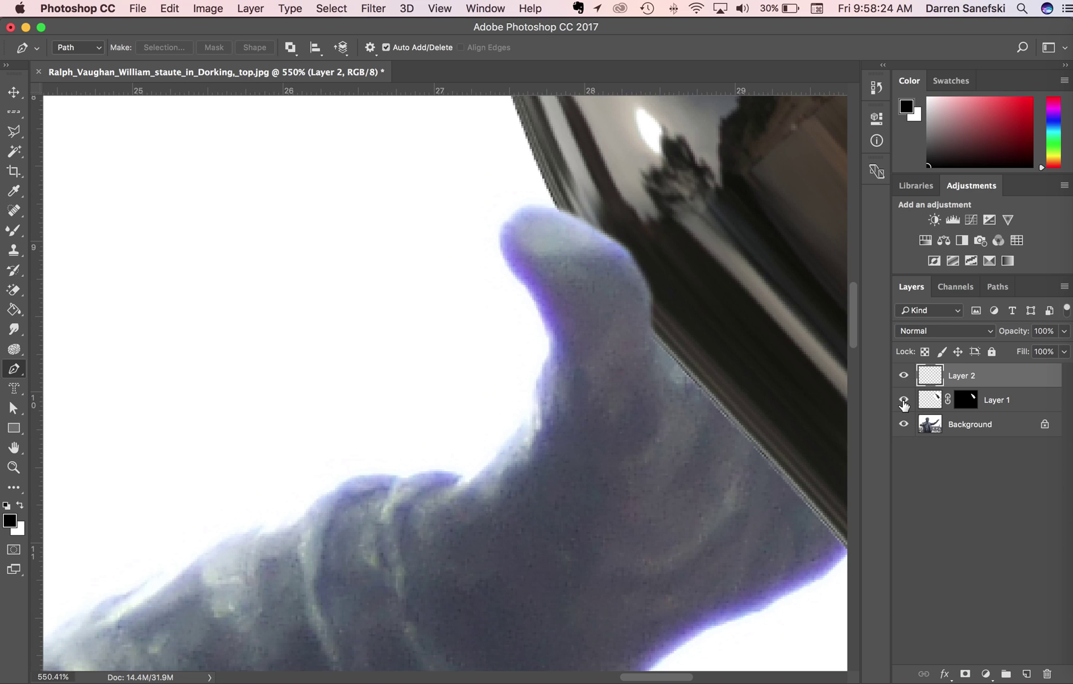
Step: Check the overlap by toggling the bottle and thumb layers, and view the whole composite
{"action": "left_click", "coordinate": [903, 399]}
{"action": "left_click", "coordinate": [903, 399]}
{"action": "left_click", "coordinate": [904, 376]}
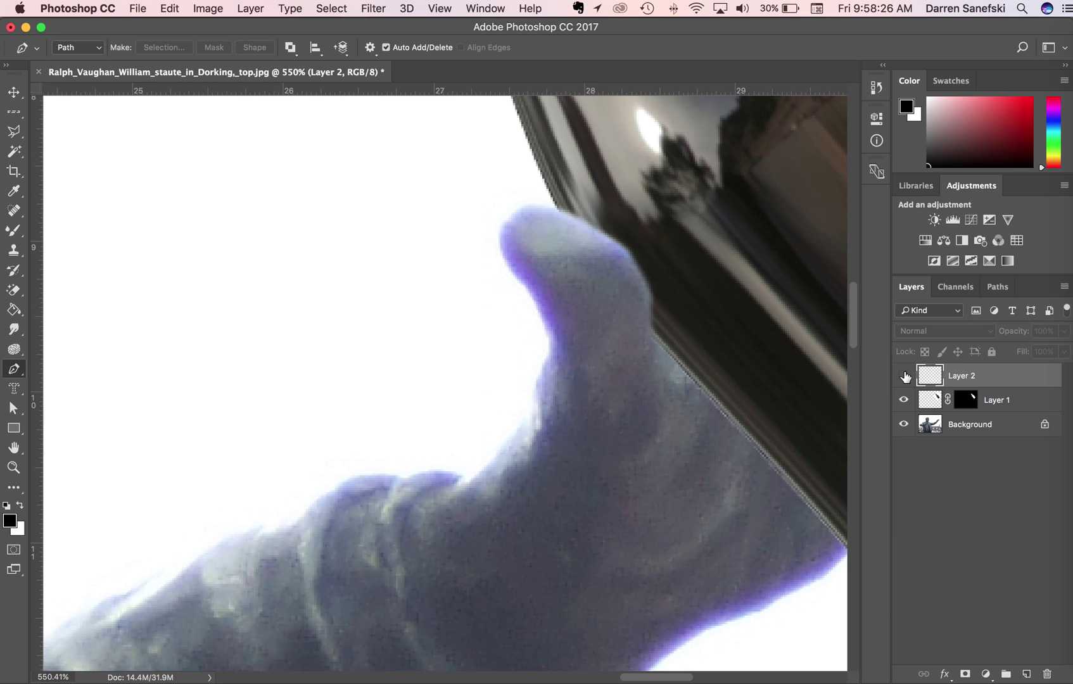
{"action": "left_click", "coordinate": [904, 376]}
{"action": "left_click", "coordinate": [903, 375]}
{"action": "left_click", "coordinate": [904, 376]}
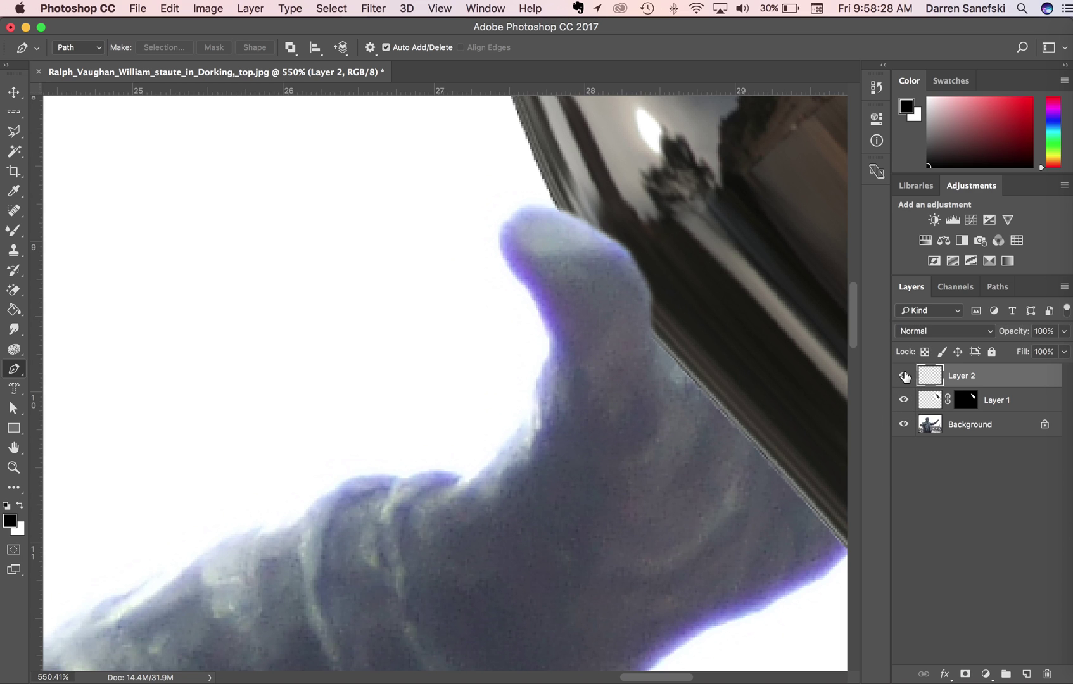
{"action": "left_click", "coordinate": [512, 440], "text": "alt"}
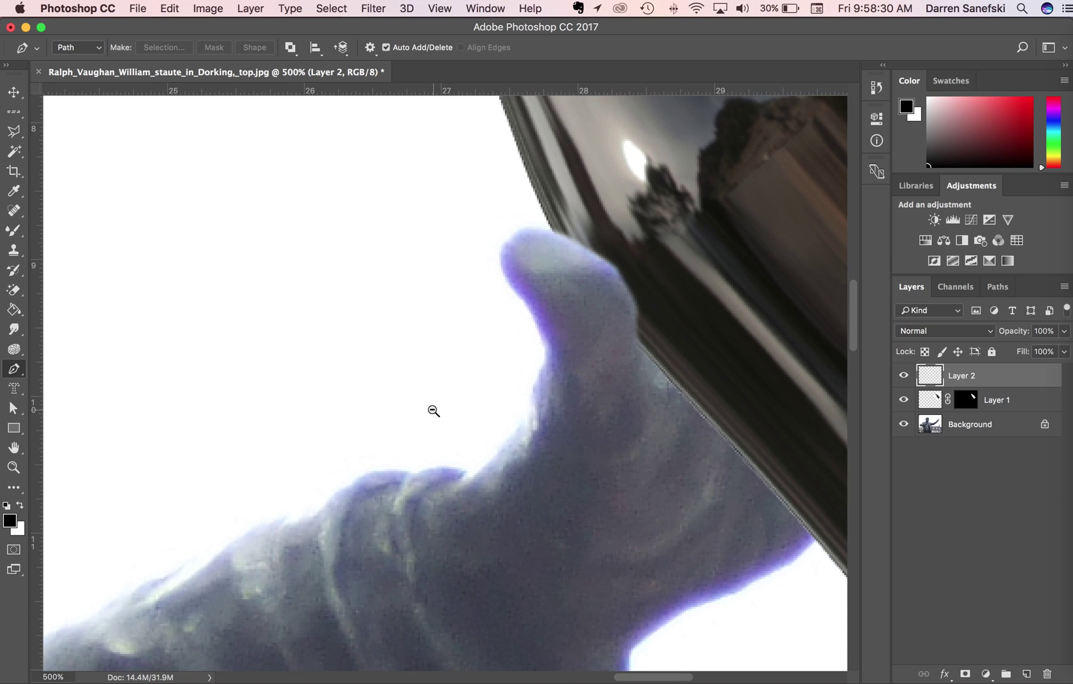
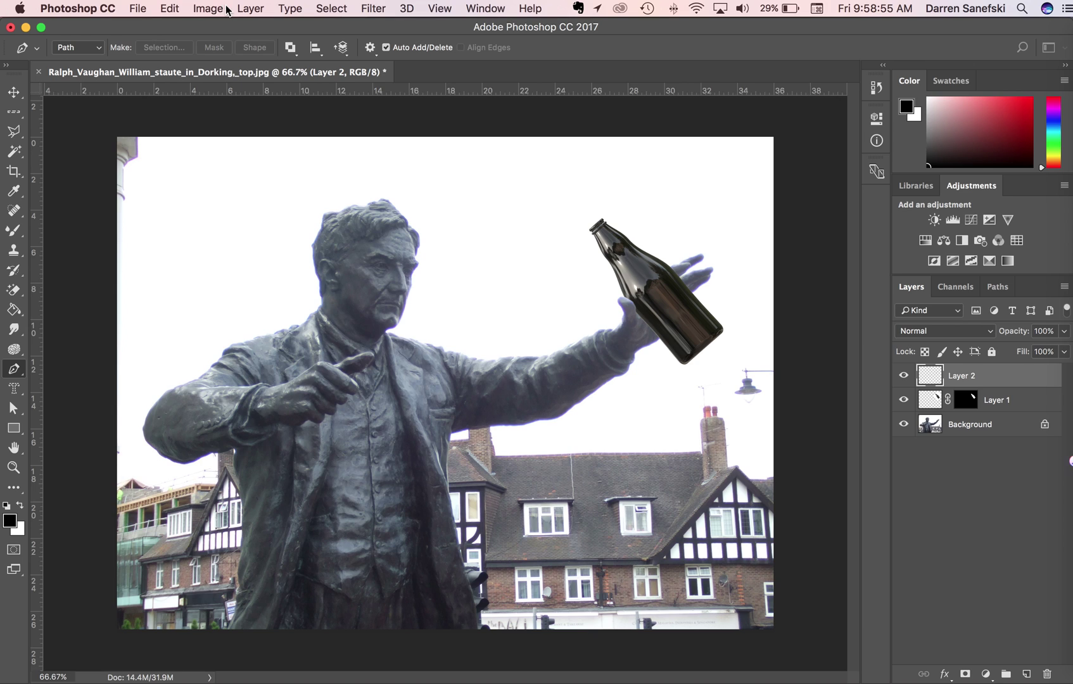
Step: Apply the automatic Brightness/Contrast adjustment to the Background layer
{"action": "left_click", "coordinate": [212, 10]}
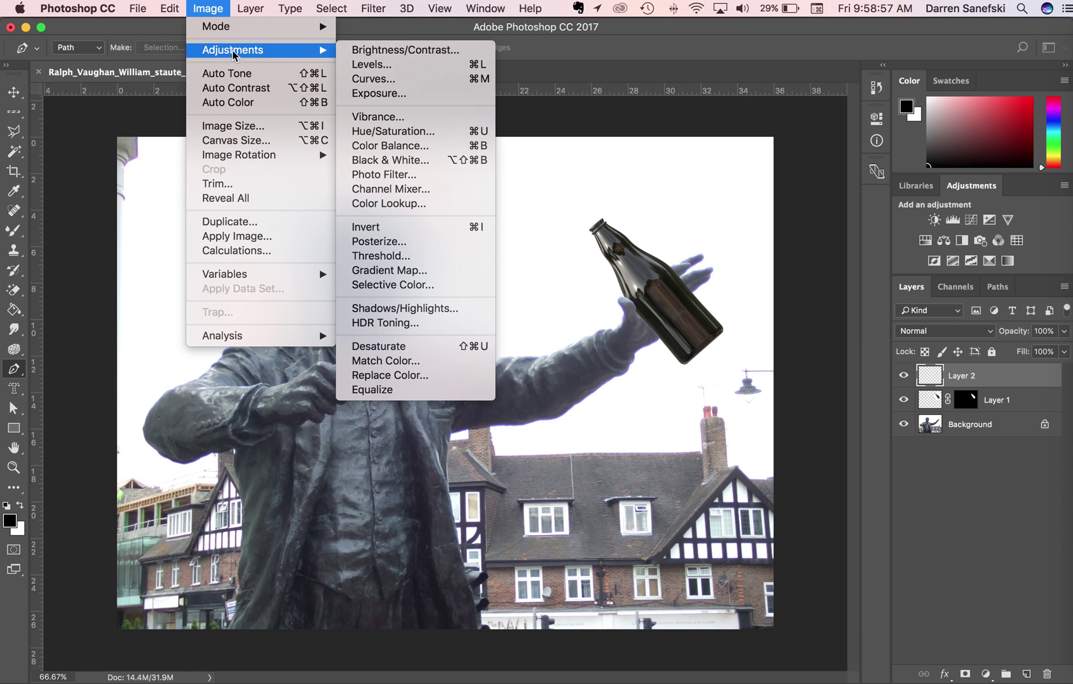
{"action": "left_click", "coordinate": [215, 8]}
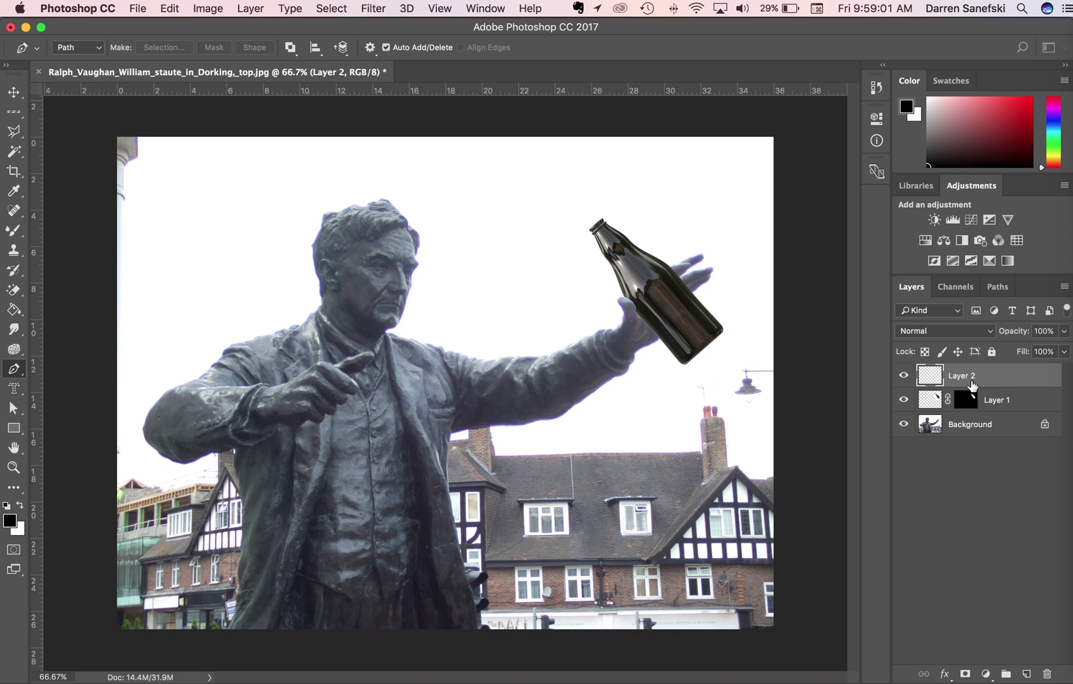
{"action": "left_click", "coordinate": [1001, 431]}
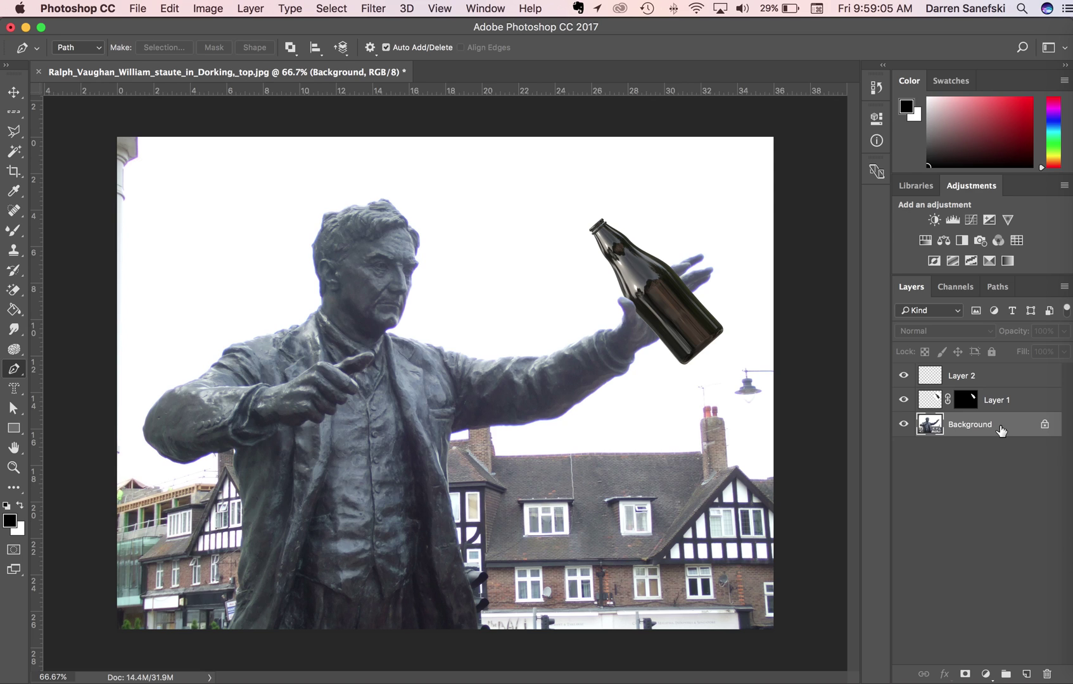
{"action": "left_click", "coordinate": [199, 8]}
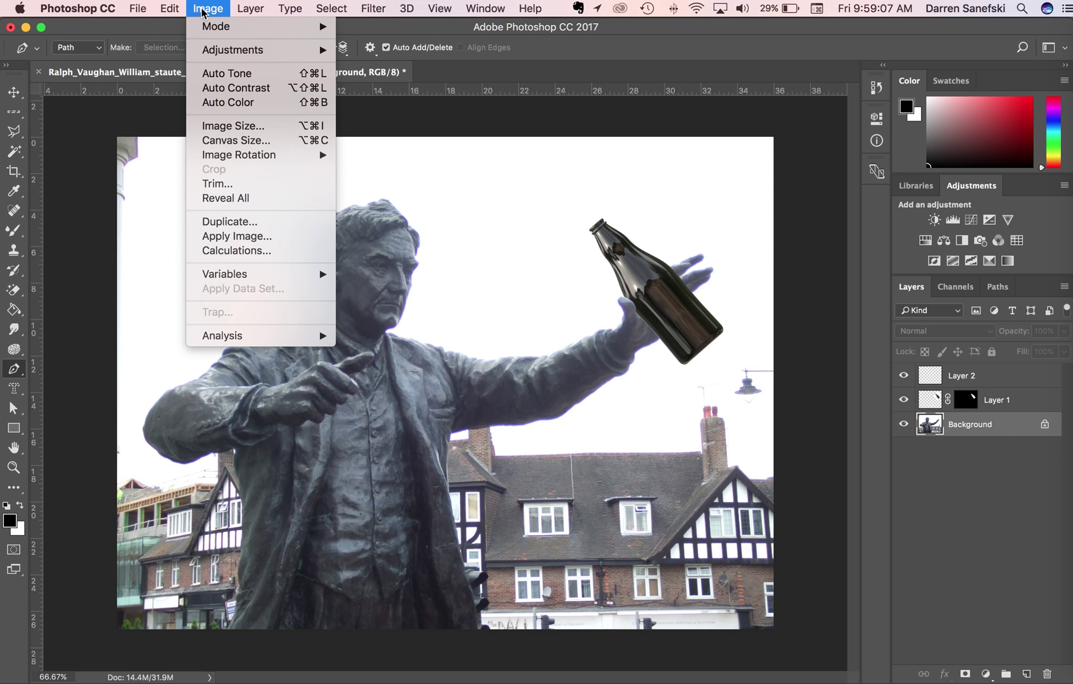
{"action": "mouse_move", "coordinate": [219, 49]}
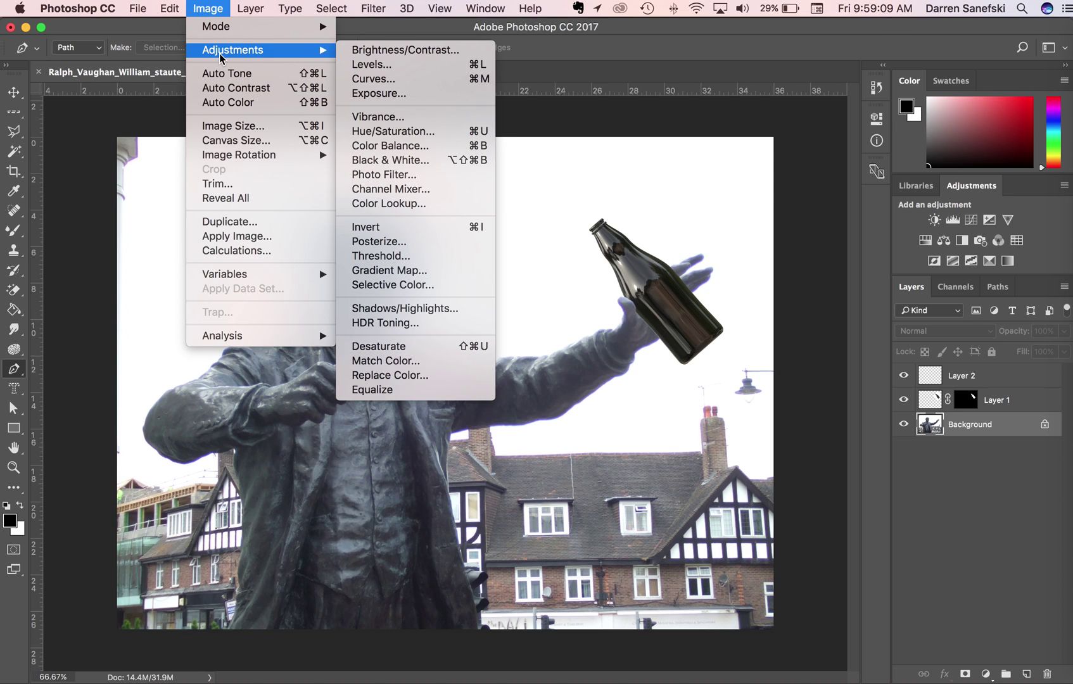
{"action": "left_click", "coordinate": [436, 52]}
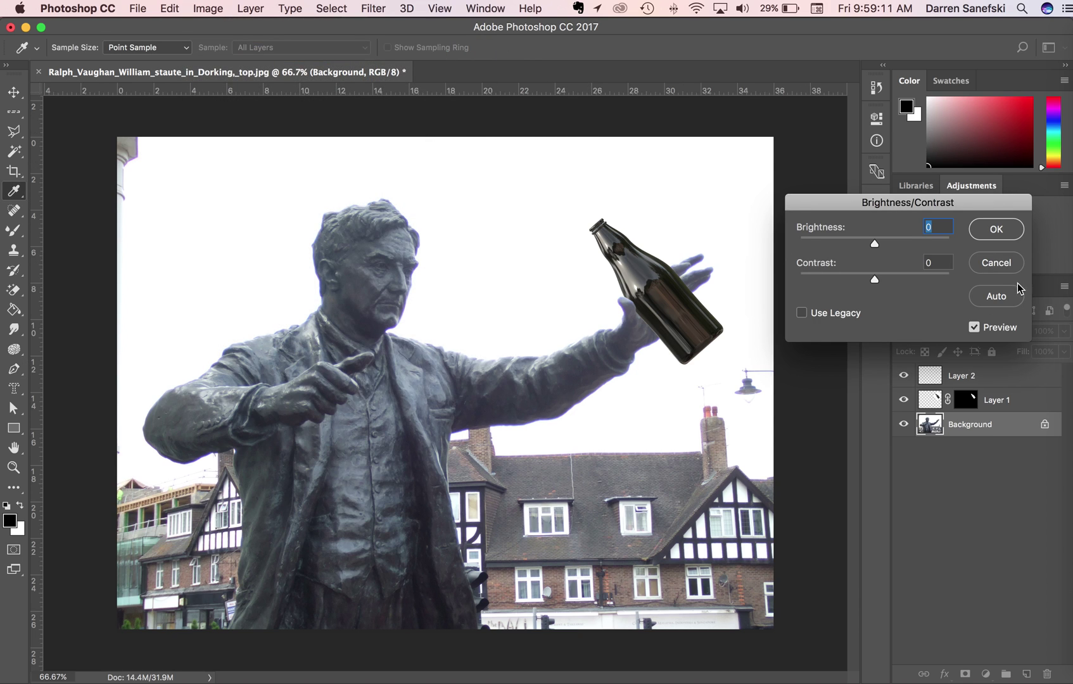
{"action": "left_click", "coordinate": [1005, 303]}
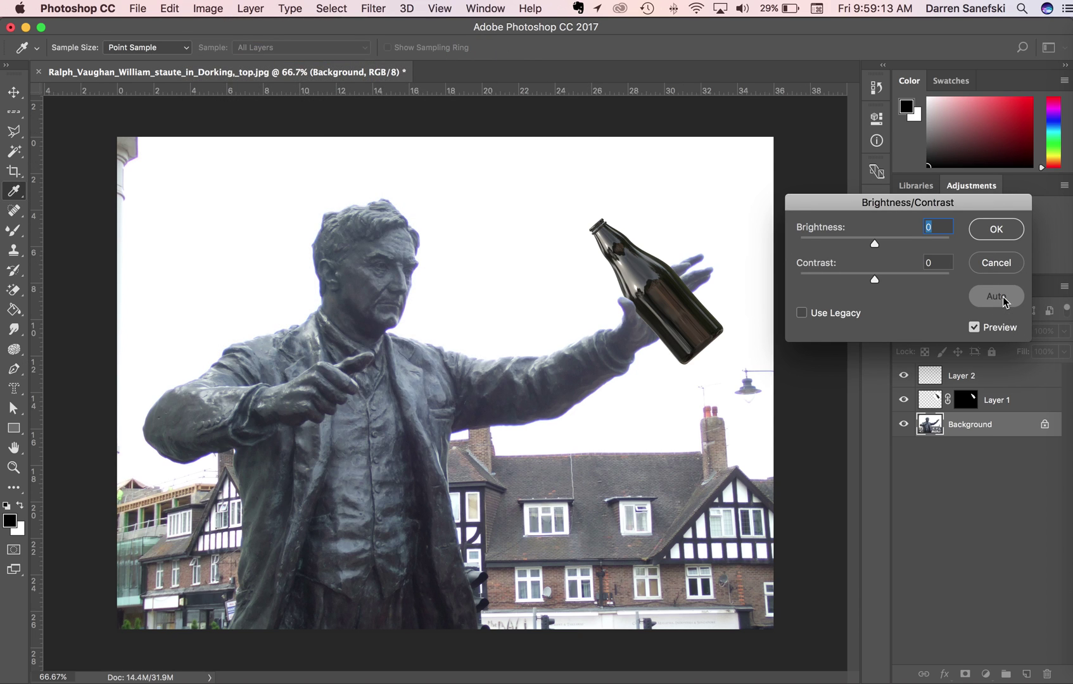
{"action": "left_click", "coordinate": [1004, 233]}
{"action": "key", "text": "p"}
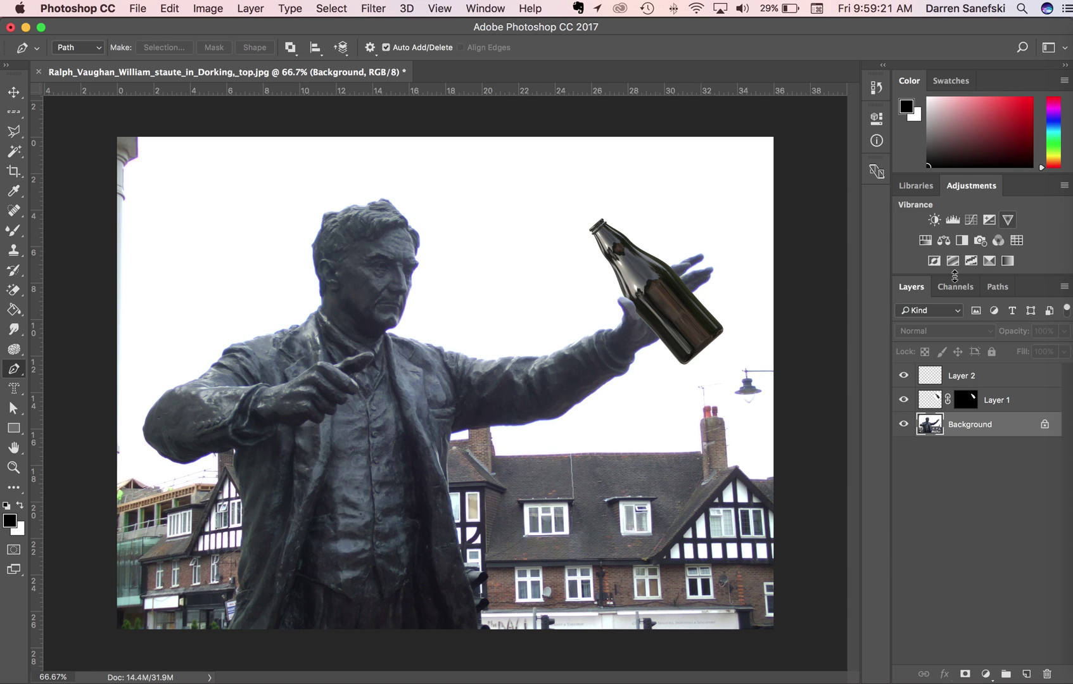
Step: Apply the automatic Levels adjustment to the Background layer
{"action": "left_click", "coordinate": [220, 9]}
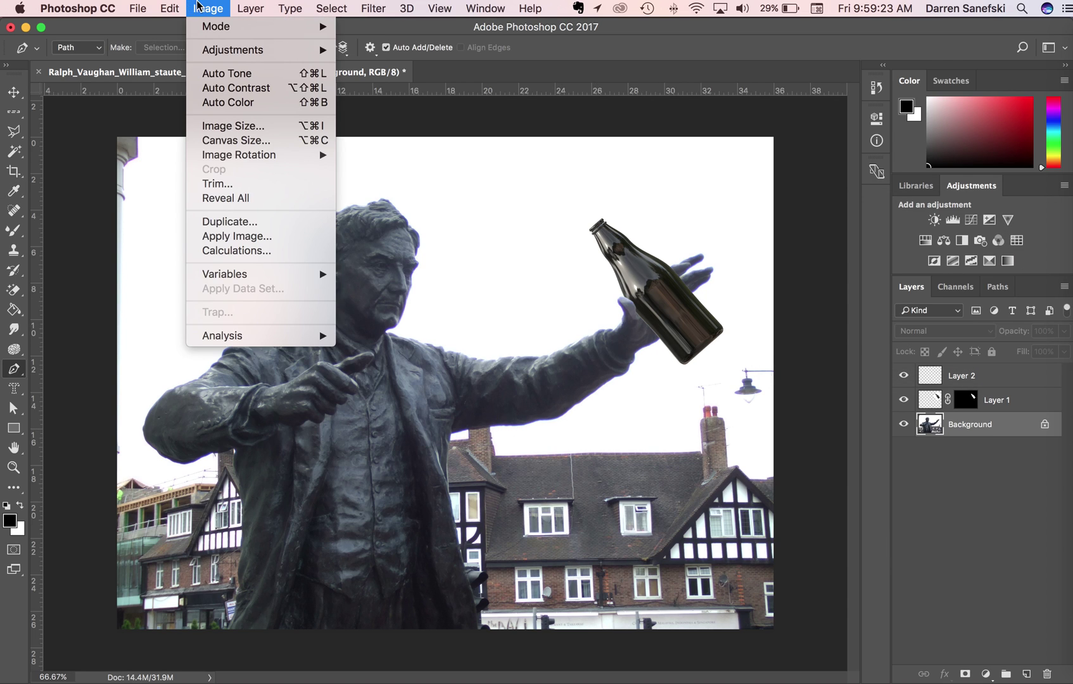
{"action": "mouse_move", "coordinate": [207, 51]}
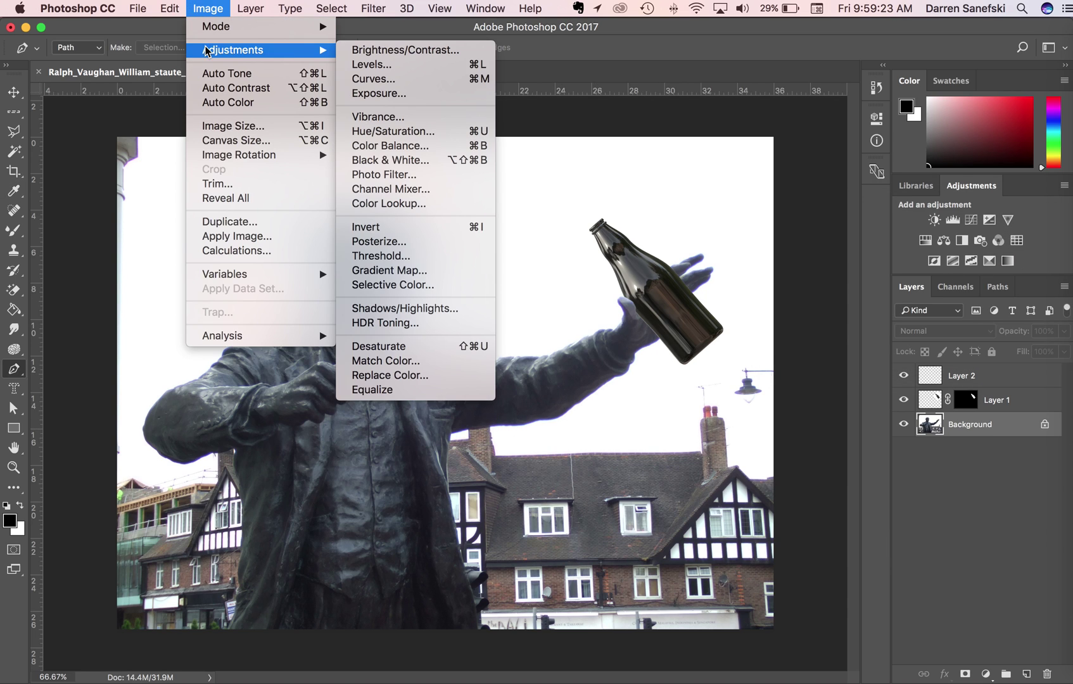
{"action": "left_click", "coordinate": [402, 65]}
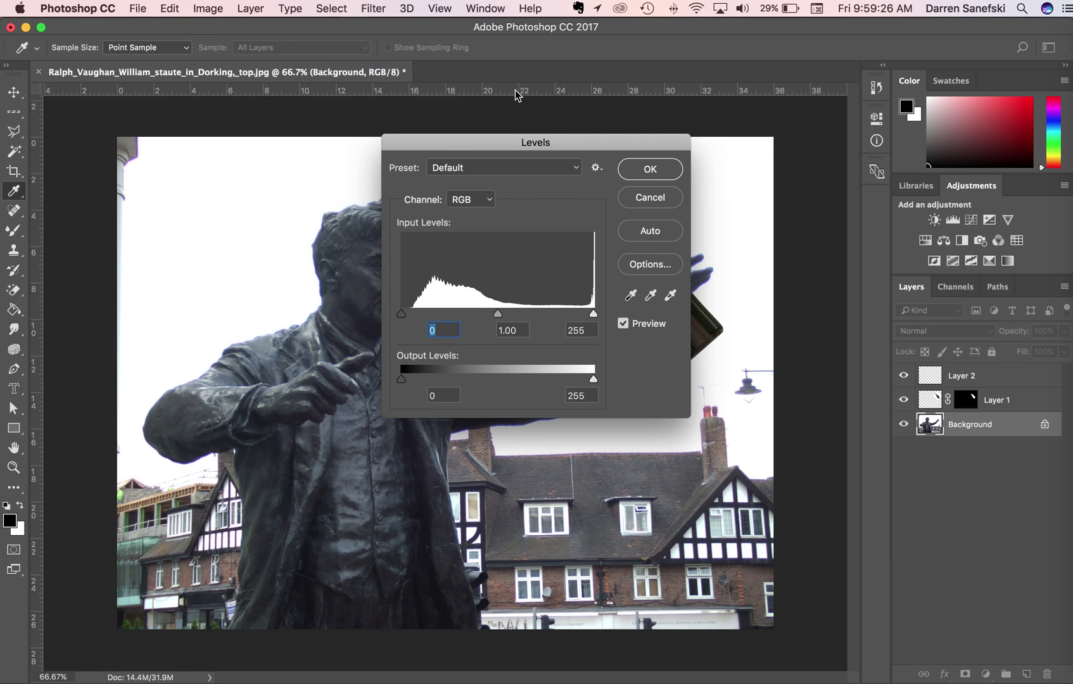
{"action": "left_click", "coordinate": [660, 233]}
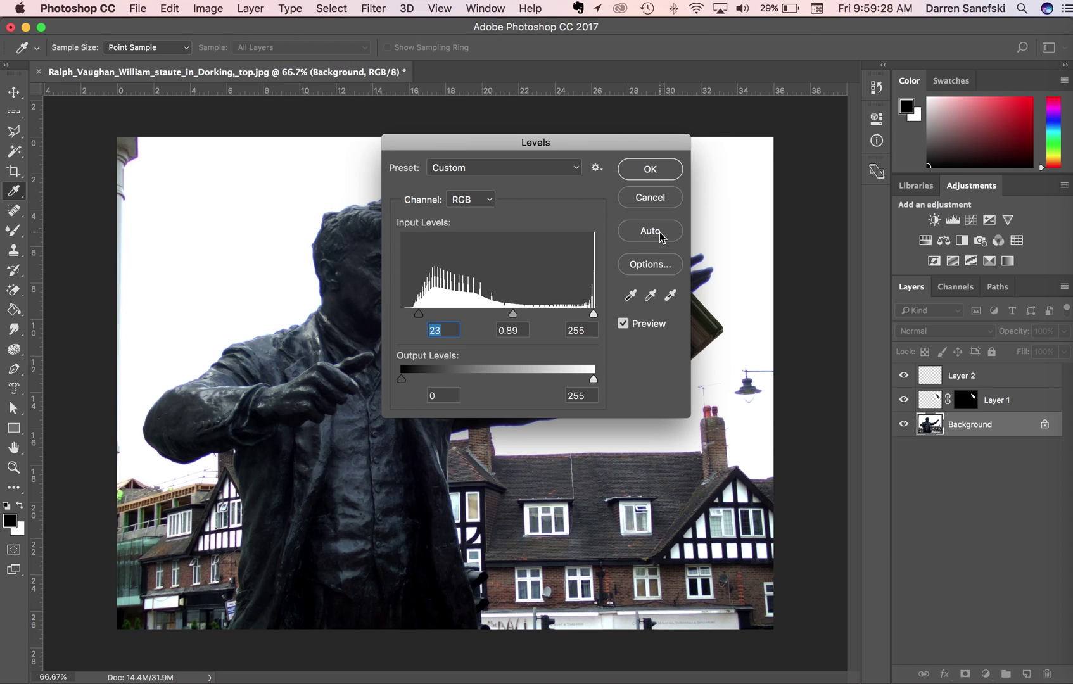
{"action": "left_click", "coordinate": [650, 168]}
{"action": "key", "text": "p"}
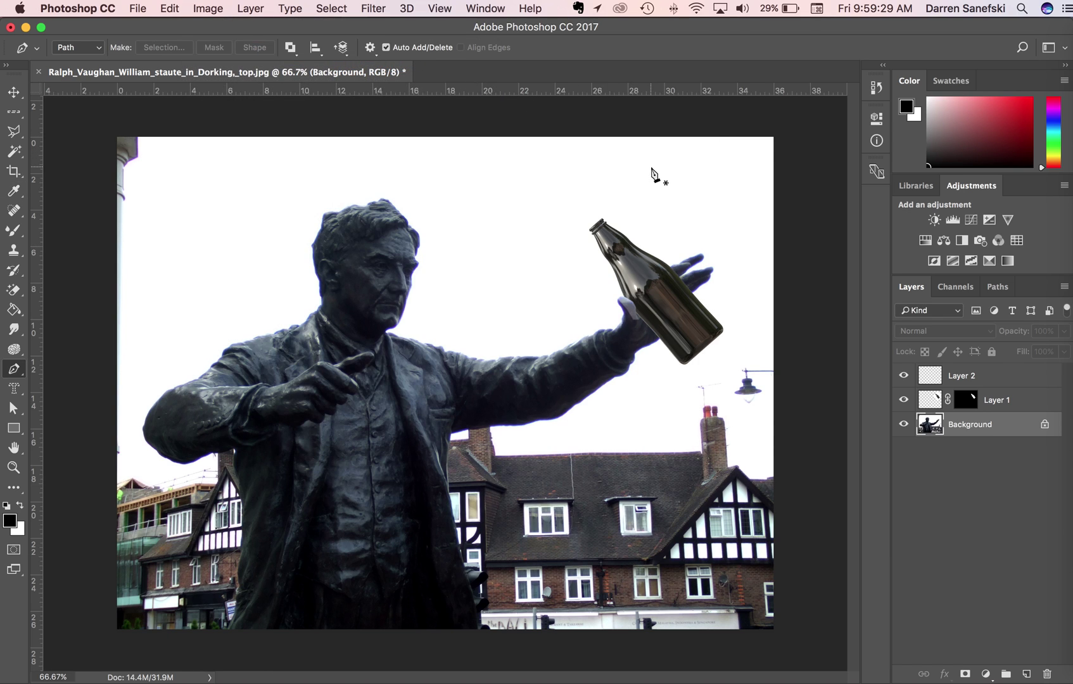
Step: Apply the automatic Curves adjustment to the Background layer
{"action": "left_click", "coordinate": [210, 9]}
{"action": "mouse_move", "coordinate": [225, 51]}
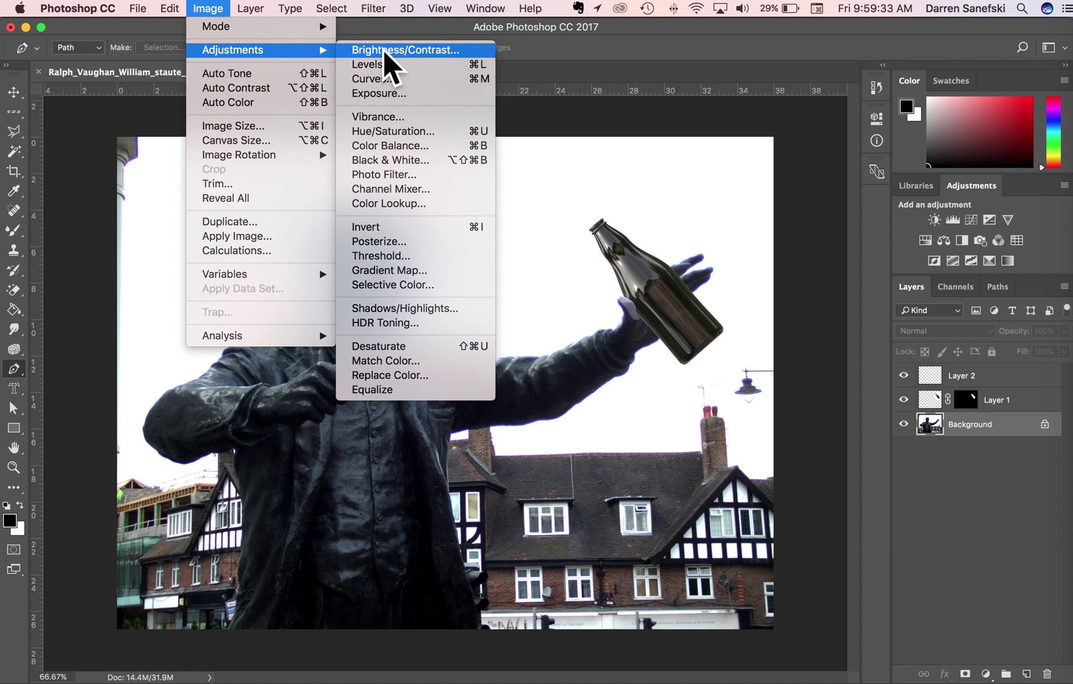
{"action": "left_click", "coordinate": [401, 83]}
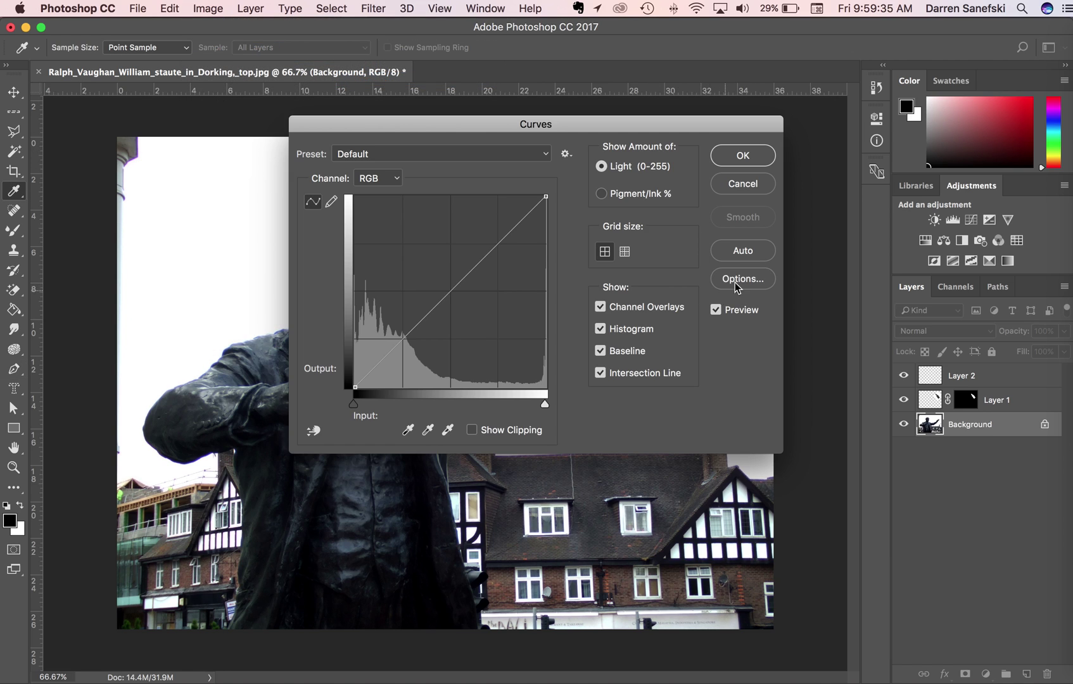
{"action": "left_click", "coordinate": [745, 257]}
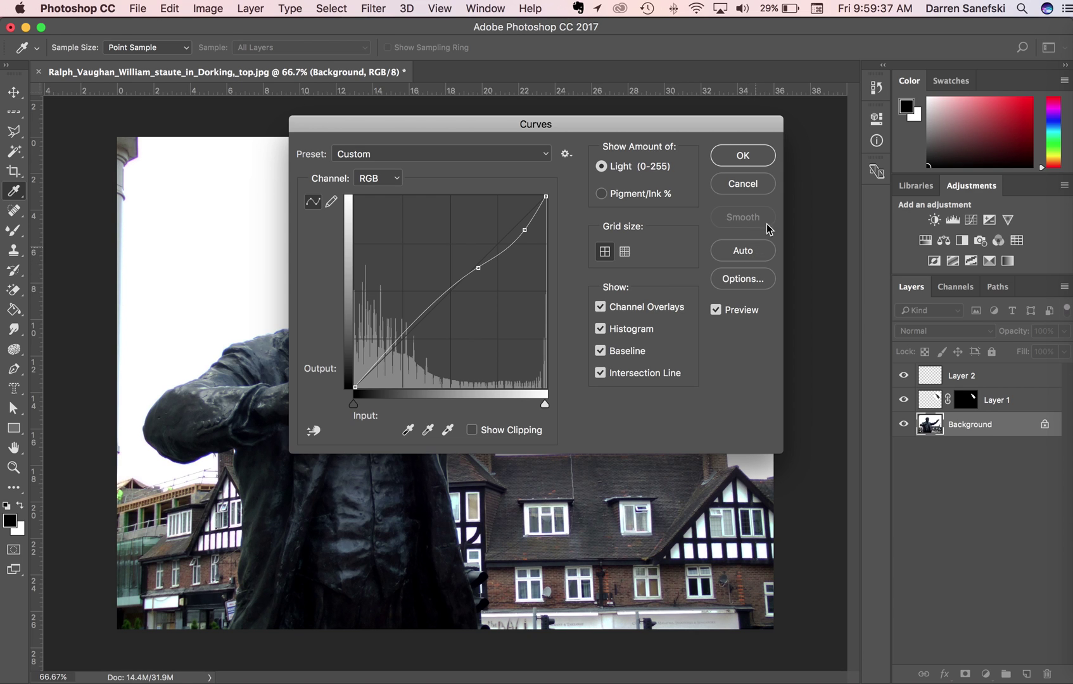
{"action": "left_click", "coordinate": [745, 157]}
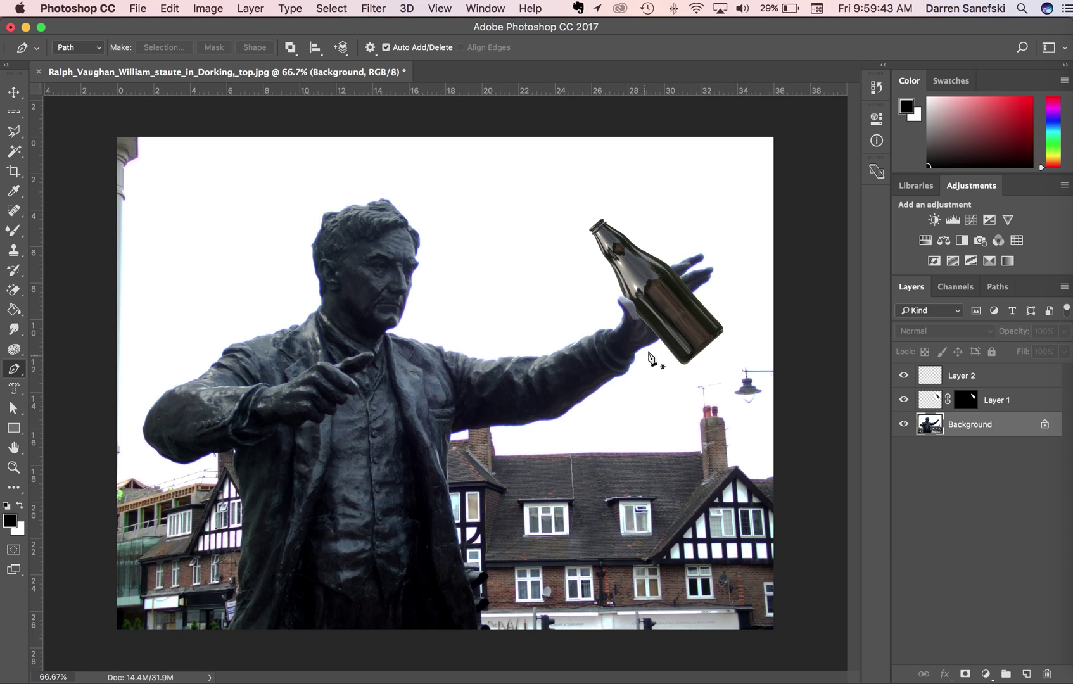
Step: Delete Layer 2, which holds the mismatched copy of the statue's thumb
{"action": "left_click", "coordinate": [646, 307], "text": "super"}
{"action": "left_click", "coordinate": [634, 312], "text": "super"}
{"action": "left_click", "coordinate": [622, 313], "text": "super"}
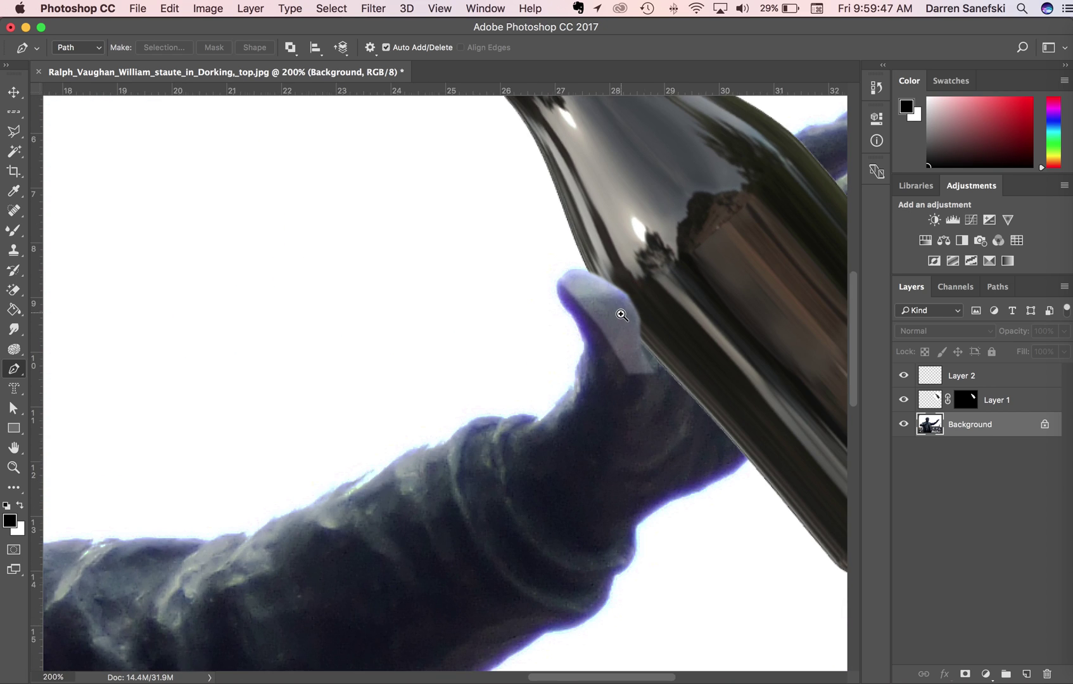
{"action": "left_click", "coordinate": [620, 314], "text": "super"}
{"action": "left_click", "coordinate": [620, 316], "text": "super"}
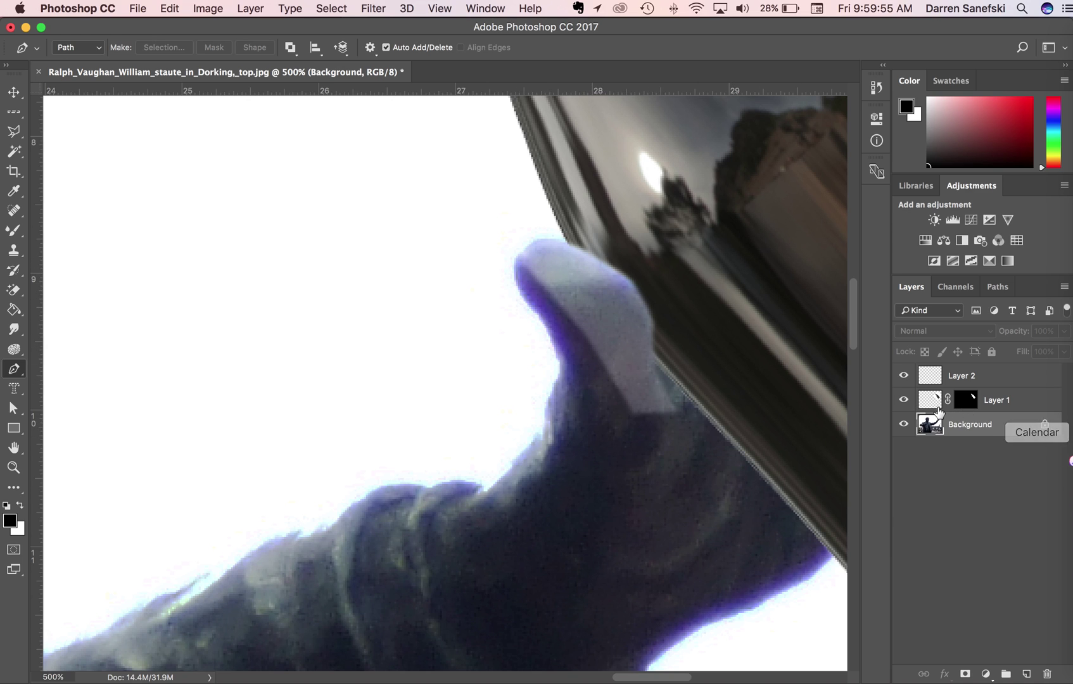
{"action": "left_click", "coordinate": [972, 376]}
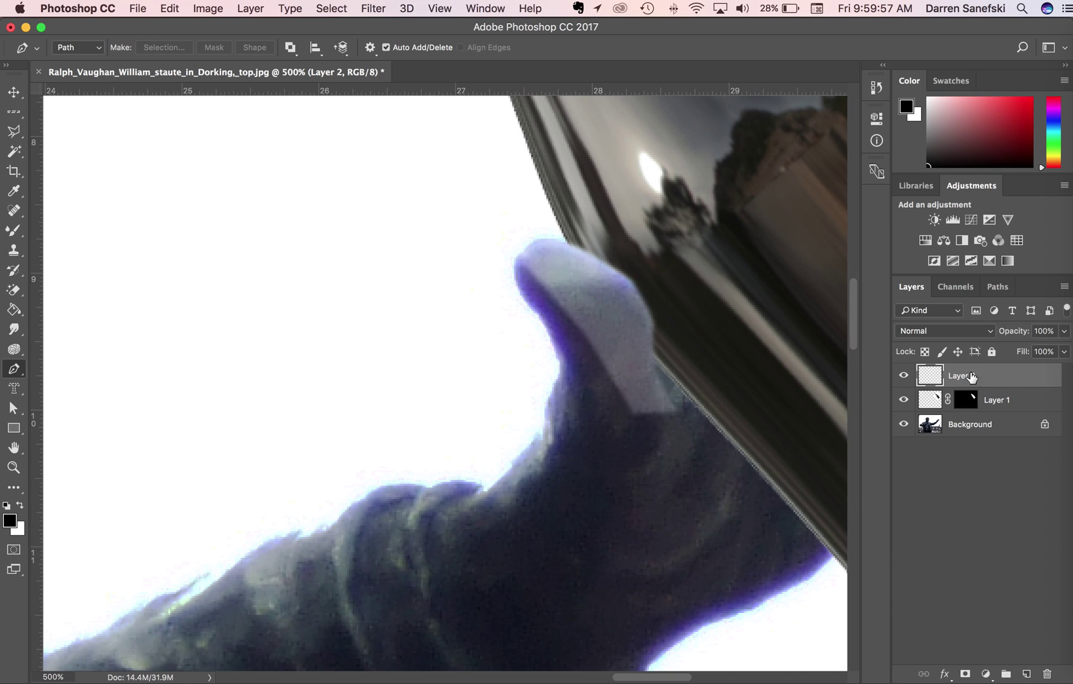
{"action": "left_click_drag", "start_coordinate": [1016, 383], "coordinate": [1047, 676]}
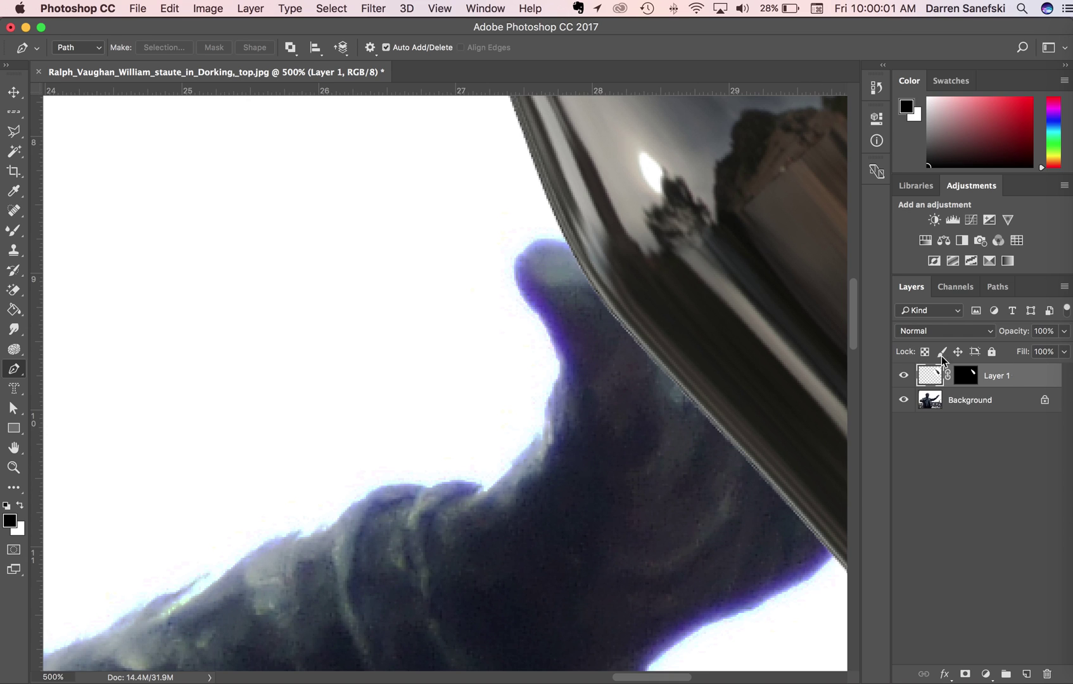
Step: With the Background layer active, make a new anti-aliased selection from the thumb's Work Path with a 1-pixel feather radius
{"action": "left_click", "coordinate": [1011, 400]}
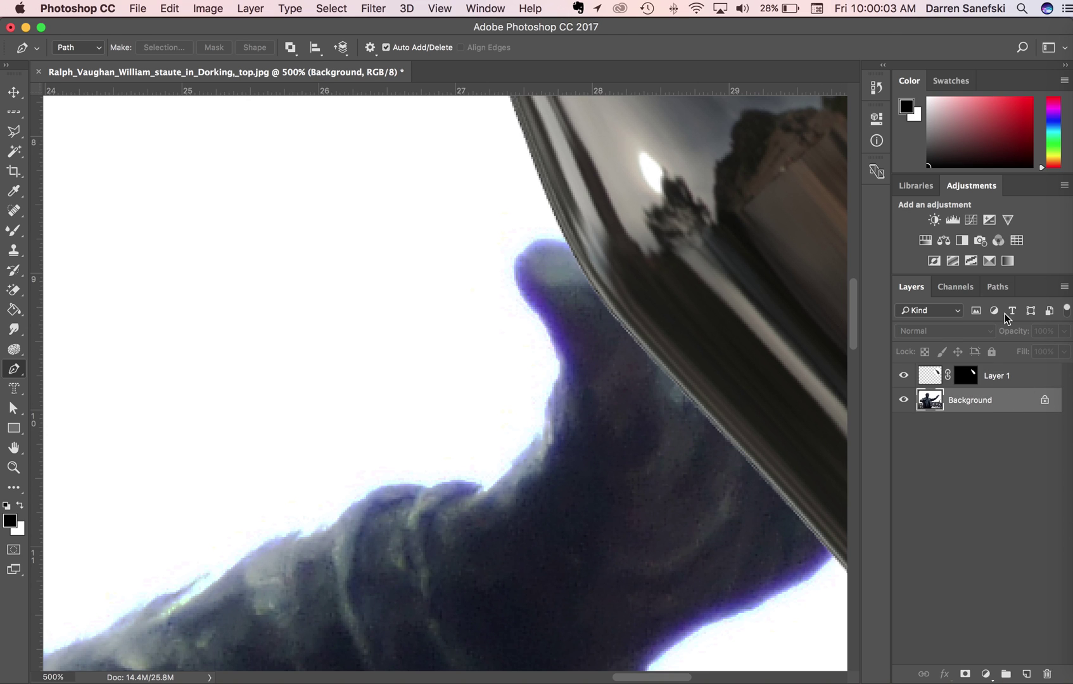
{"action": "left_click", "coordinate": [998, 286]}
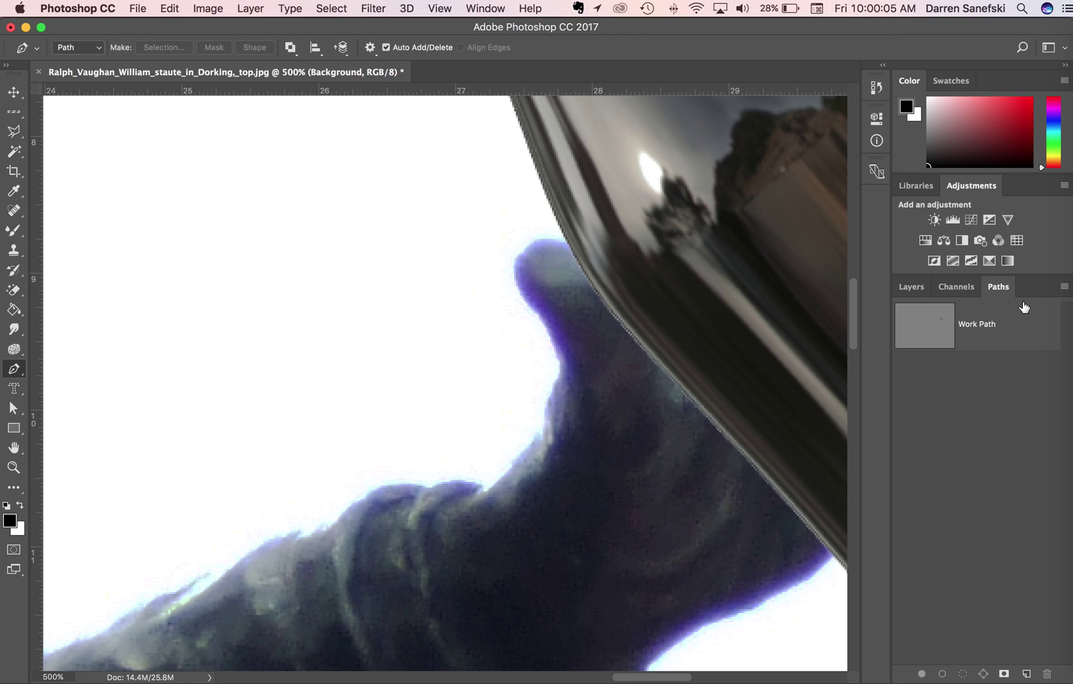
{"action": "left_click", "coordinate": [1013, 334]}
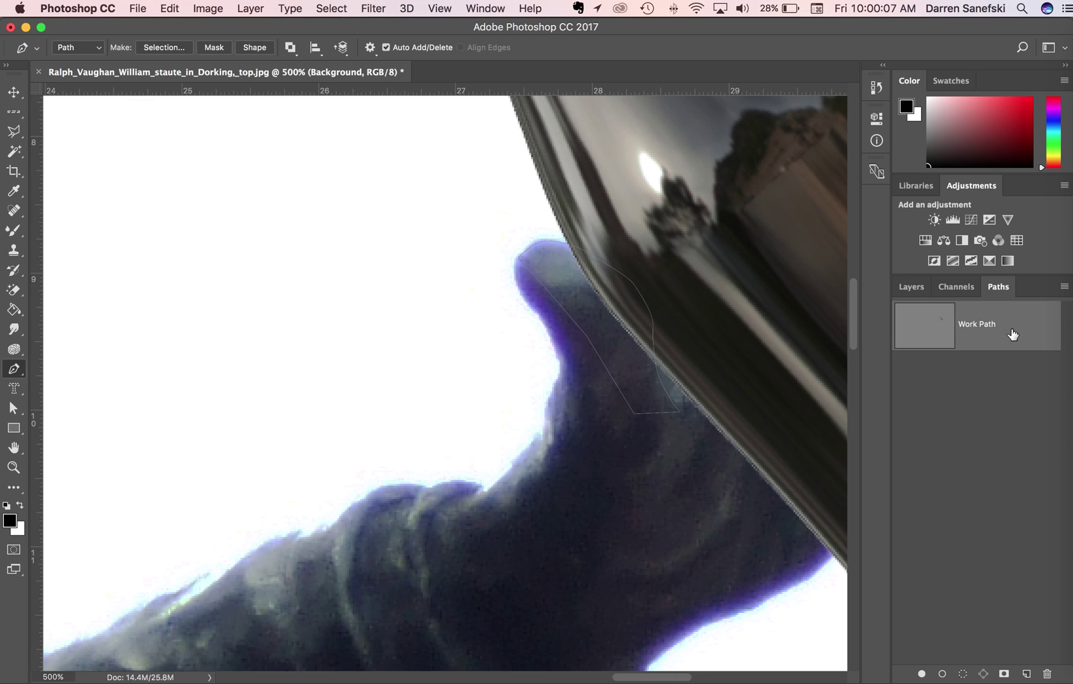
{"action": "left_click", "coordinate": [1064, 286]}
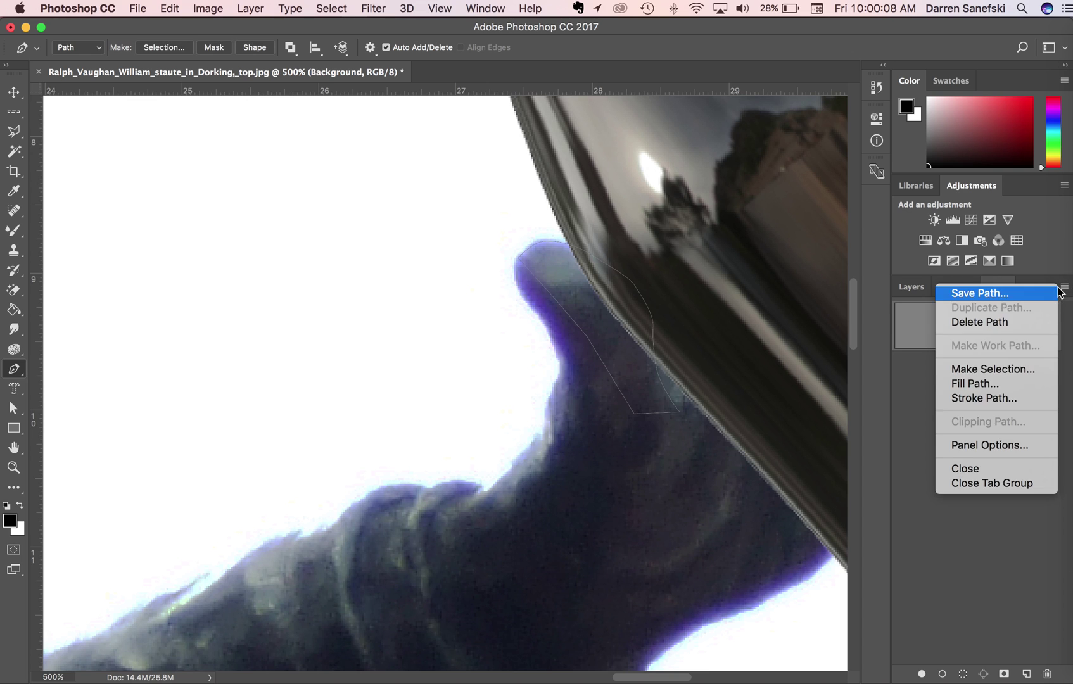
{"action": "left_click", "coordinate": [1006, 374]}
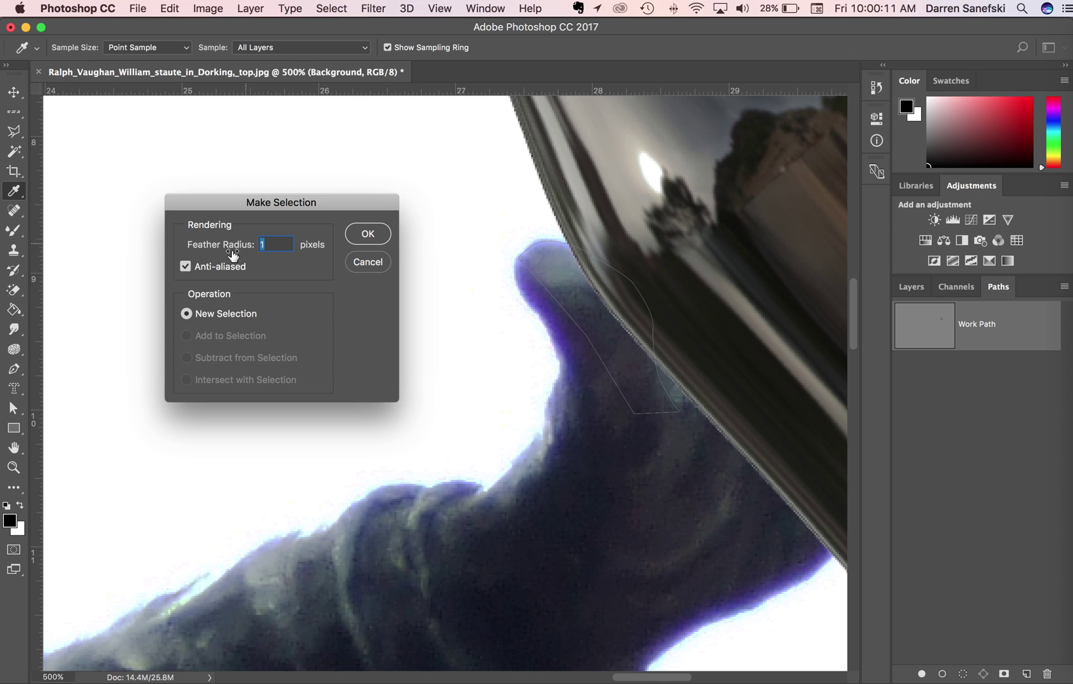
{"action": "left_click", "coordinate": [359, 234]}
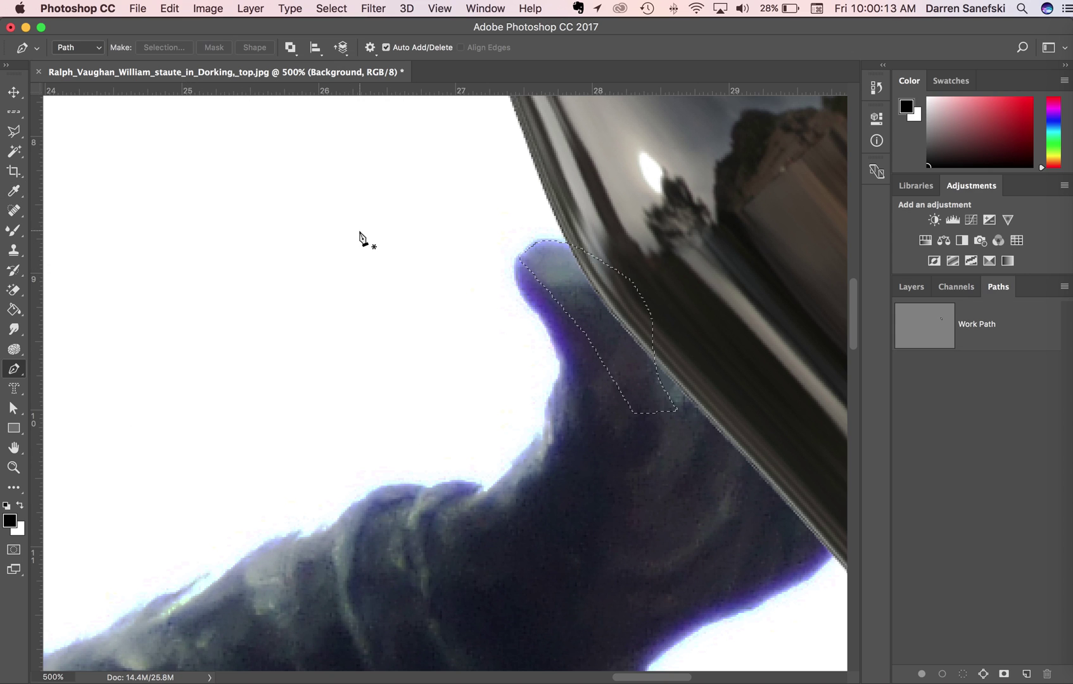
Step: Copy the selected thumb from the adjusted Background to a new layer and place it above the bottle's Layer 1
{"action": "left_click", "coordinate": [911, 286]}
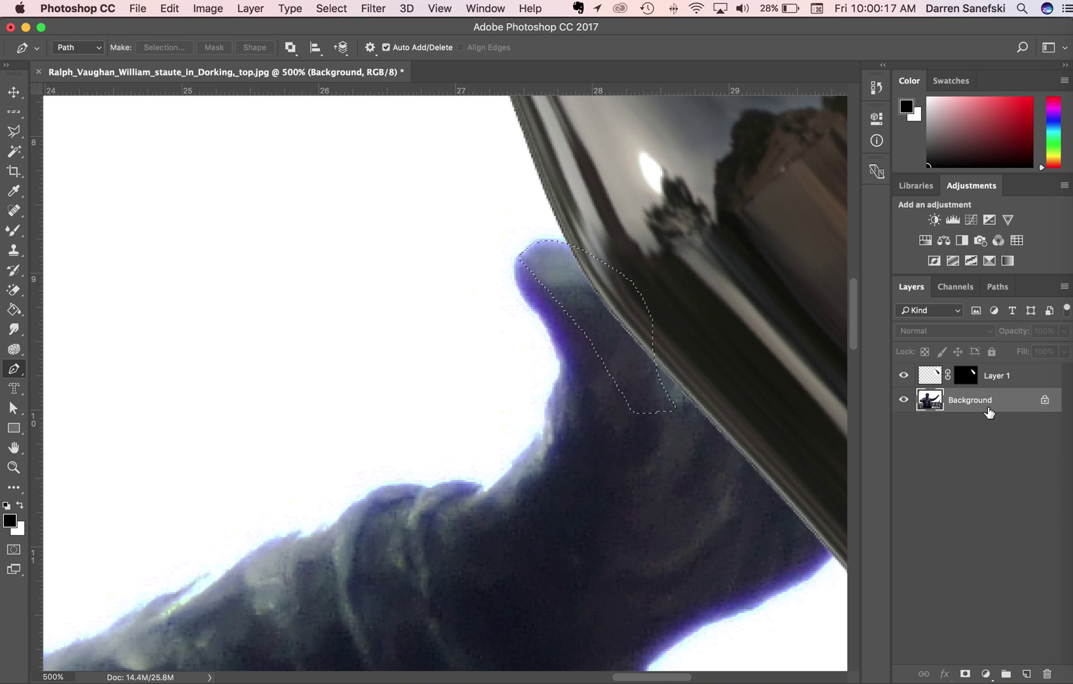
{"action": "key", "text": "ctrl+j"}
{"action": "left_click_drag", "start_coordinate": [992, 406], "coordinate": [991, 373]}
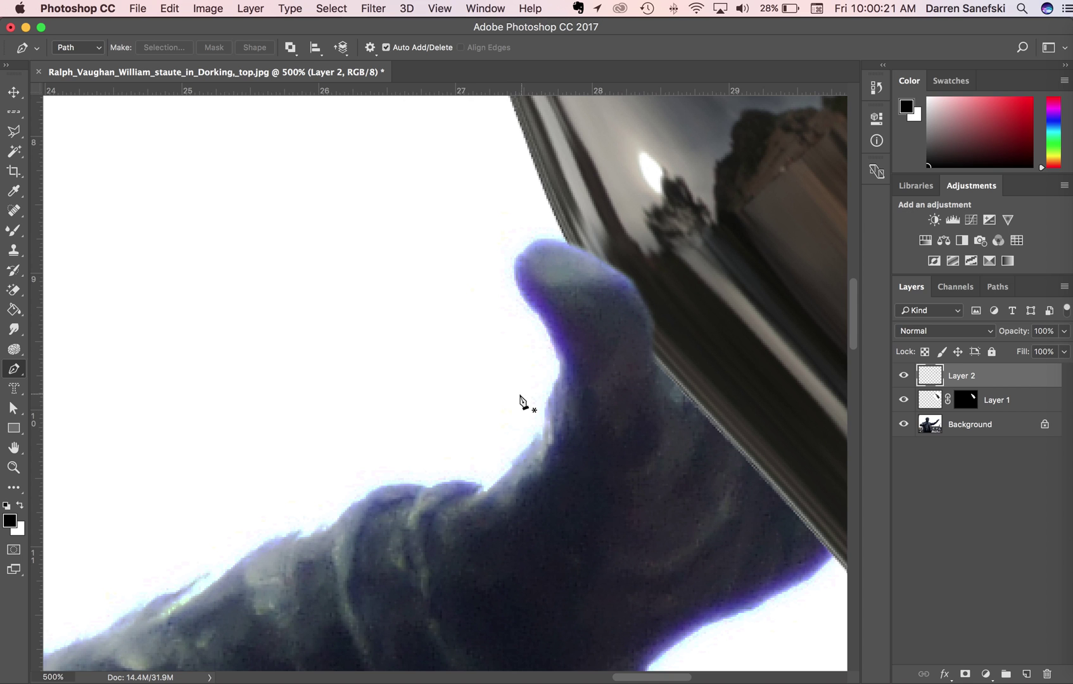
{"action": "scroll", "coordinate": [436, 409], "scroll_direction": "down", "scroll_amount": 5}
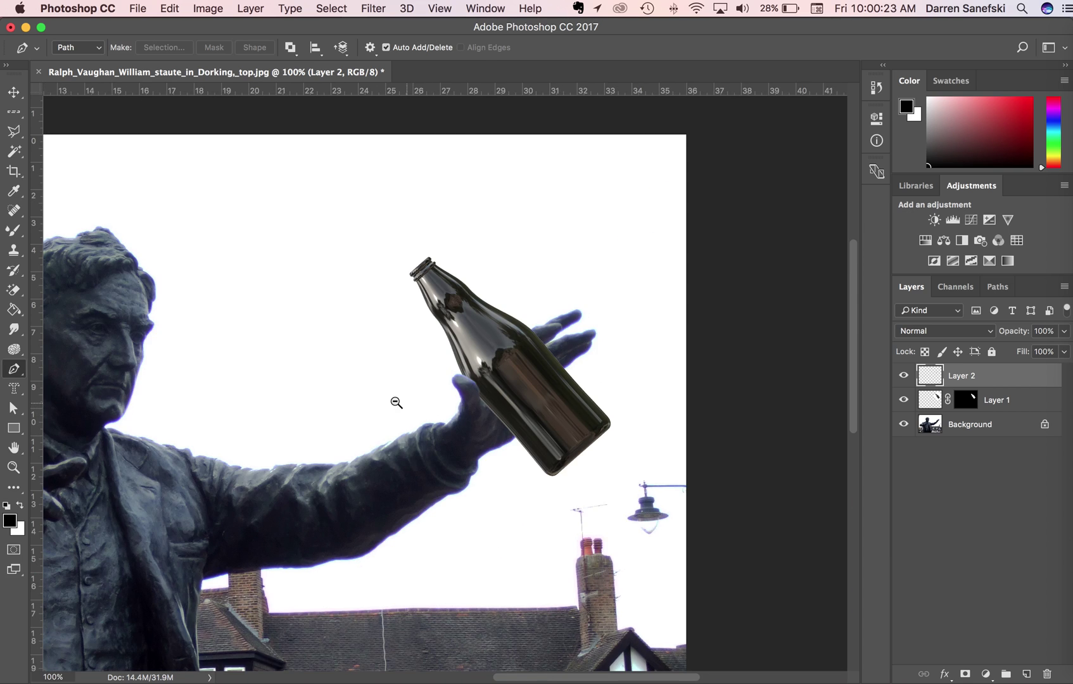
{"action": "scroll", "coordinate": [402, 403], "scroll_direction": "down", "scroll_amount": 1}
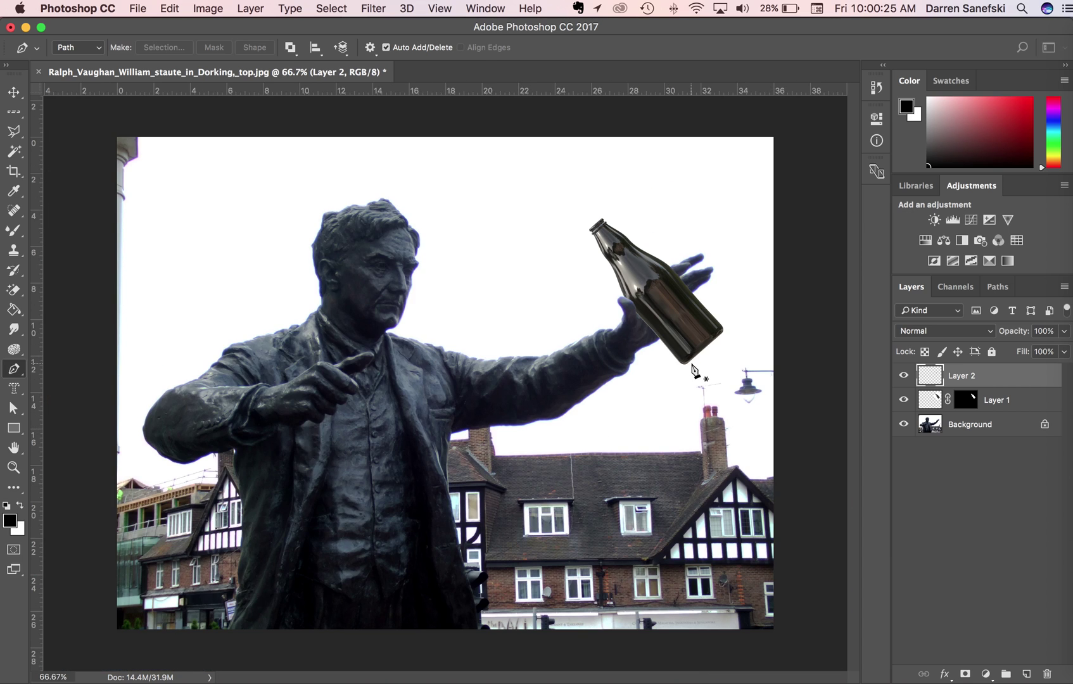